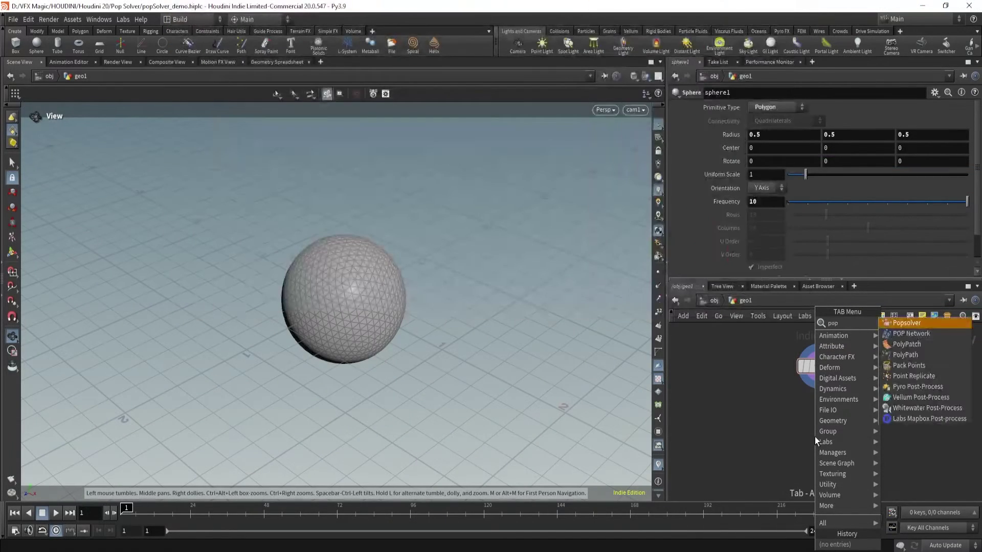
Add a Popsolver node connected below sphere1 and display its particles in the viewport.
key("Return")
left_click(817, 434)
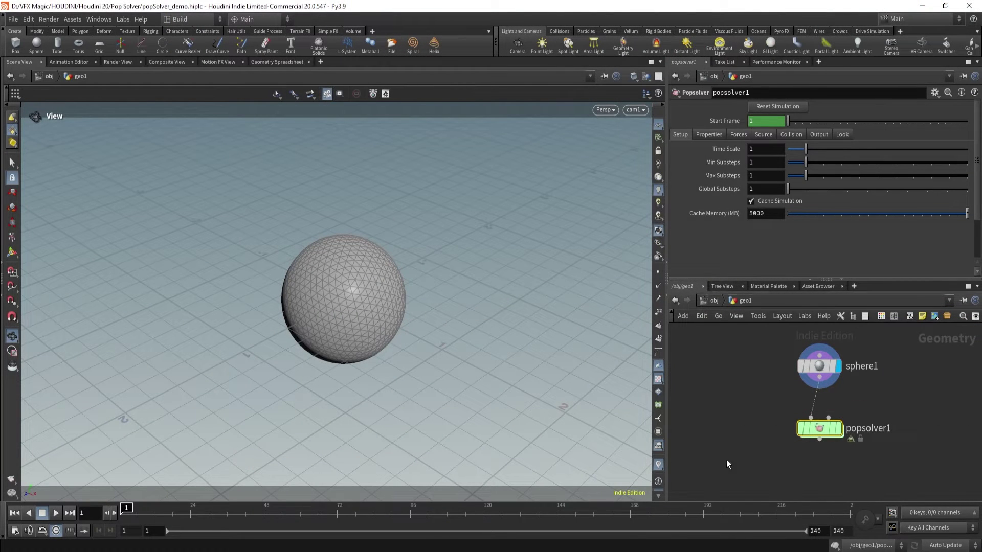
mouse_move(843, 434)
left_click(843, 404)
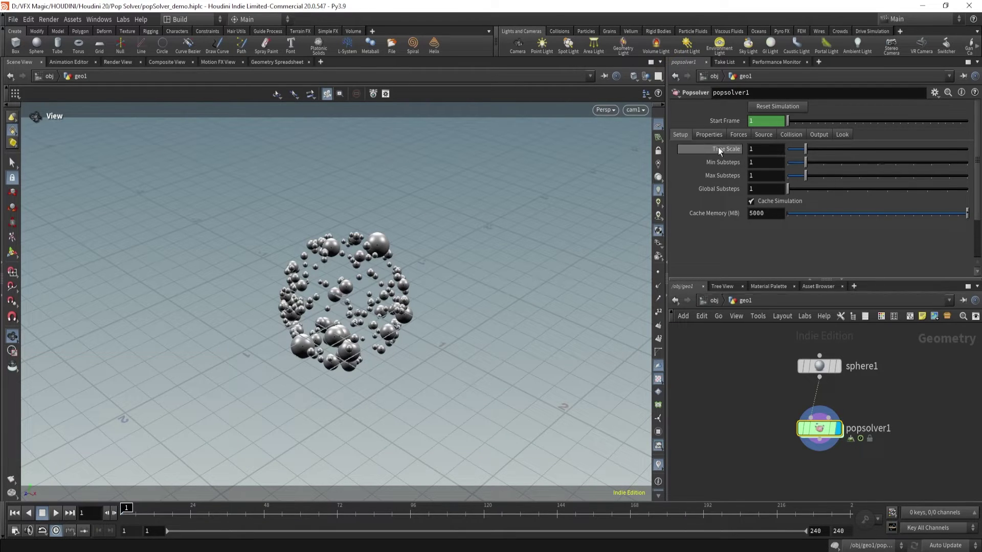
Look through the Popsolver's Properties, Forces, Source, Collision, Output and Look settings, including the Pscale section.
left_click(705, 134)
left_click(737, 134)
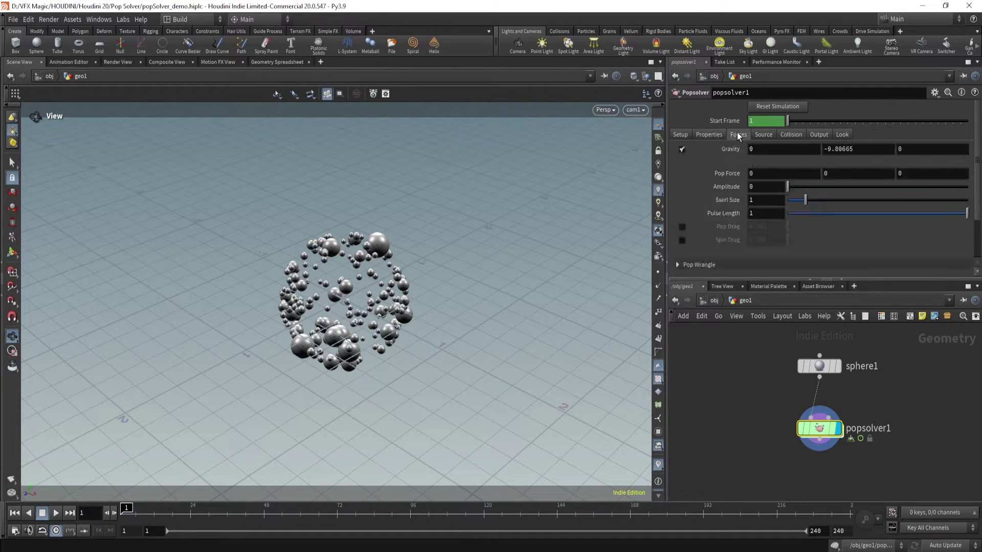
left_click(763, 134)
left_click(792, 134)
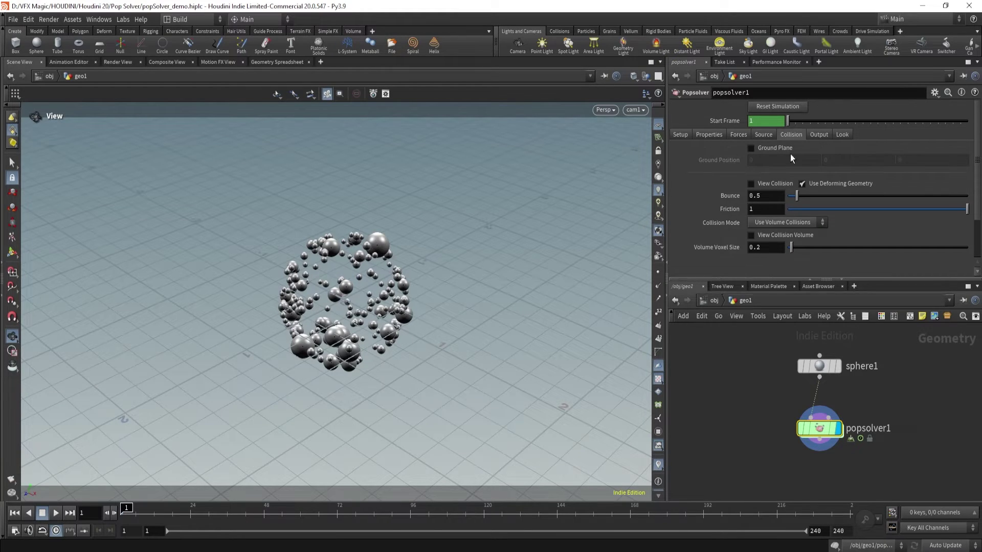
left_click(820, 134)
left_click(843, 135)
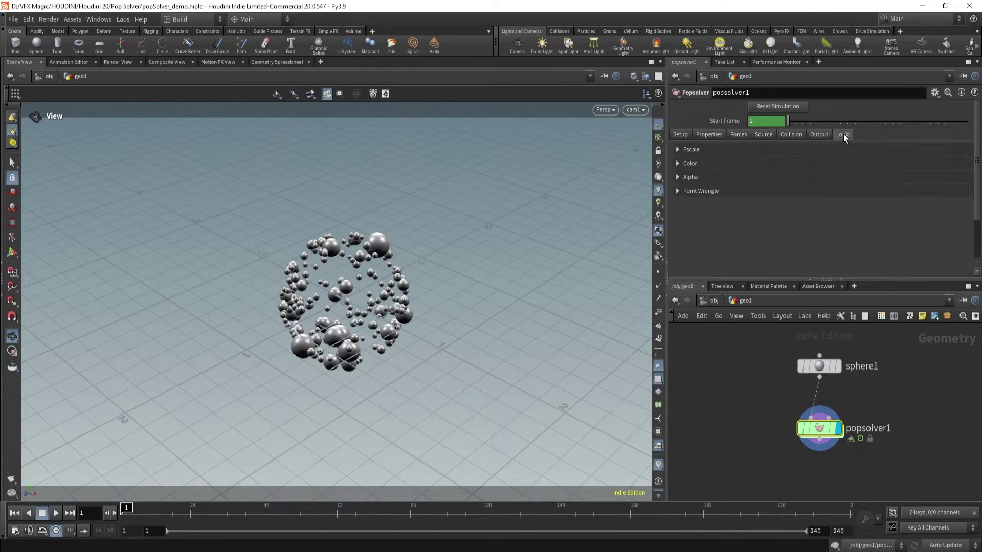
left_click(687, 150)
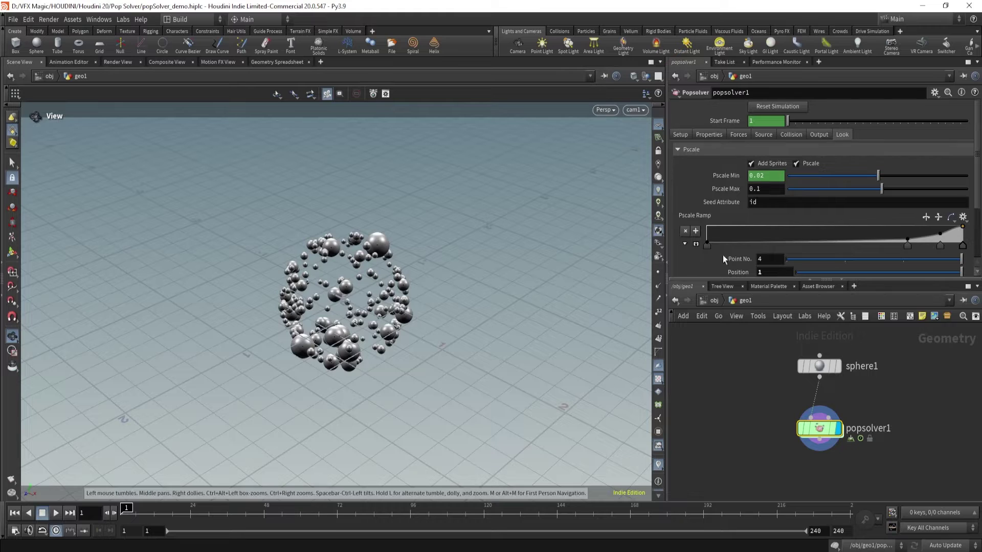
Play the simulation to frame 15, then enlarge the Pscale Ramp and try moving its control points.
left_click(55, 513)
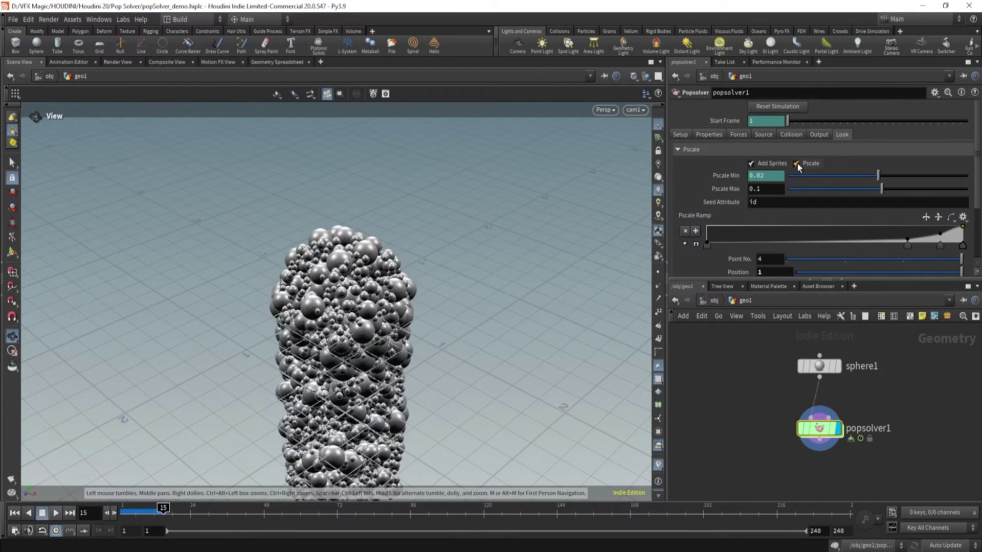
scroll(867, 218, "down", 1)
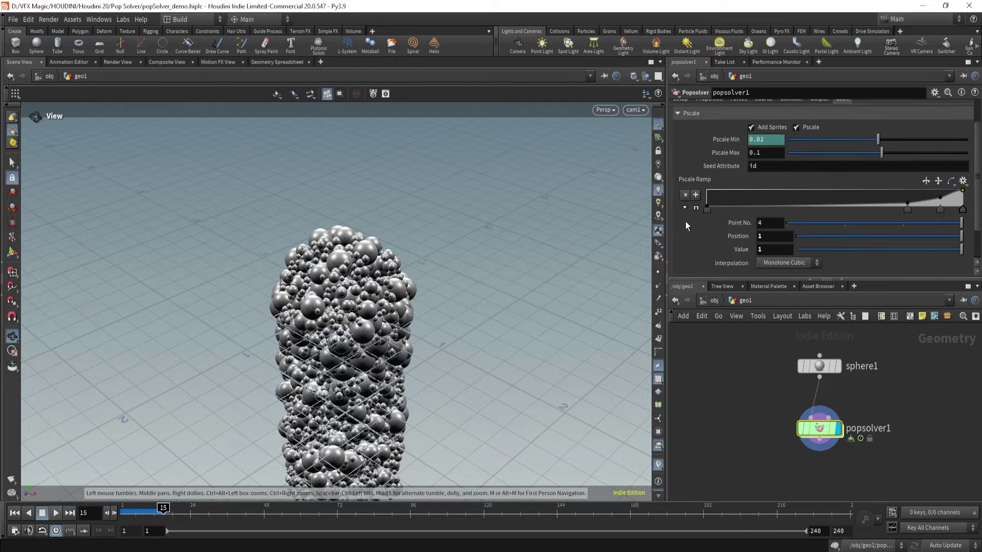
left_click(696, 207)
left_click_drag(908, 232, 920, 241)
mouse_move(940, 198)
left_mouse_down()
mouse_move(949, 209)
mouse_move(946, 201)
left_mouse_up()
middle_click(701, 142, "ctrl")
scroll(776, 163, "up", 1)
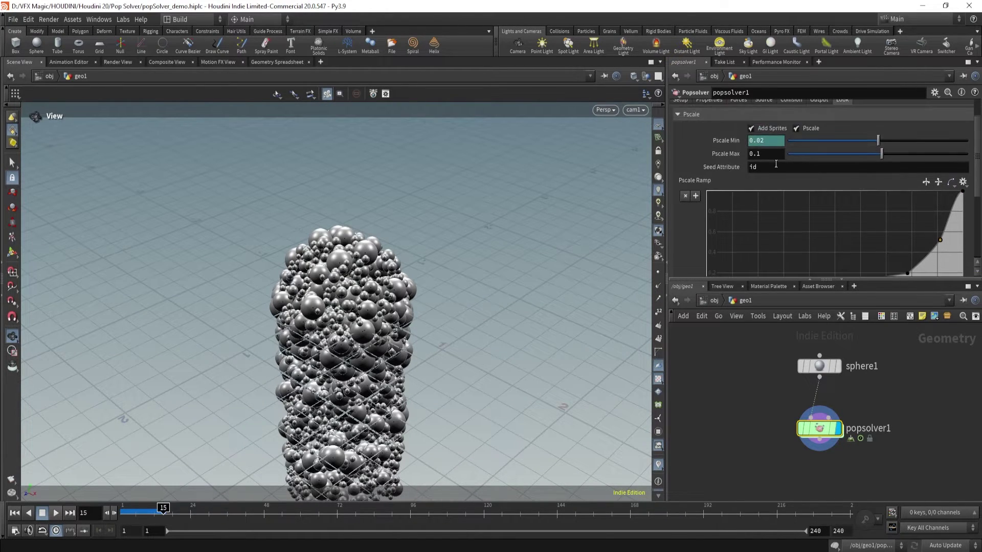
Switch Add Sprites off and back on, and collapse the Pscale section.
left_click(751, 129)
left_click(752, 129)
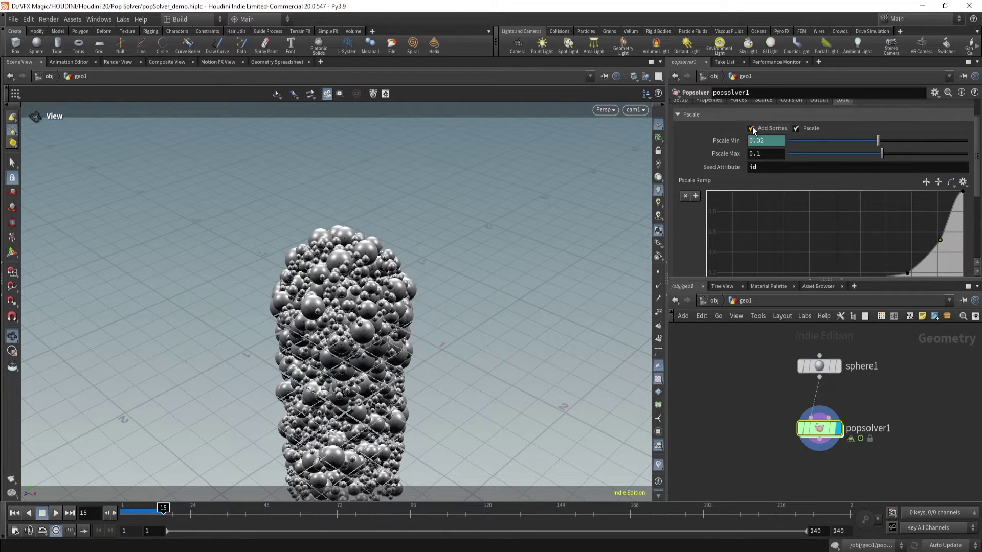
left_click(692, 115)
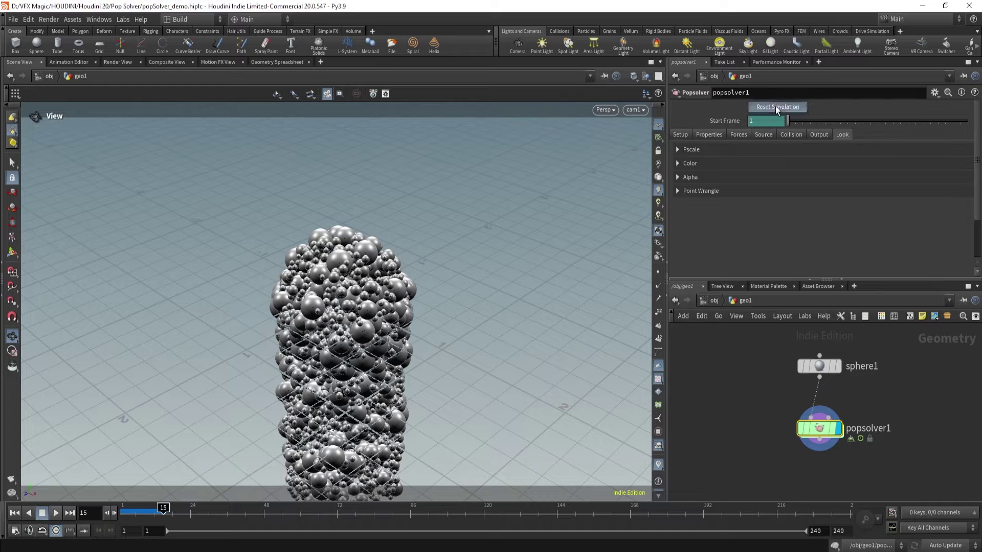
Show the Popsolver's Source settings and scrub through the first frames of the particle emission.
left_click(762, 135)
left_click_drag(459, 241, 422, 255)
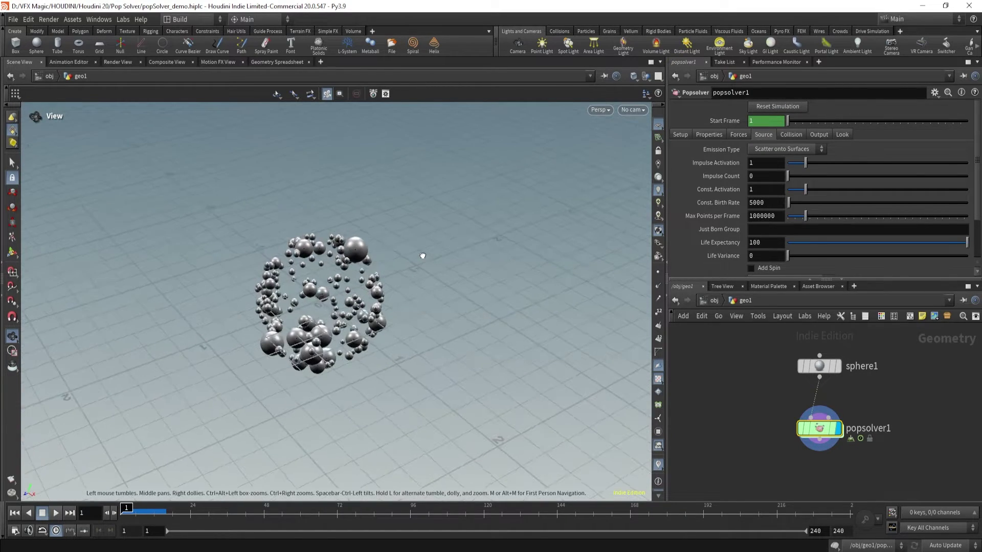
left_click(147, 509)
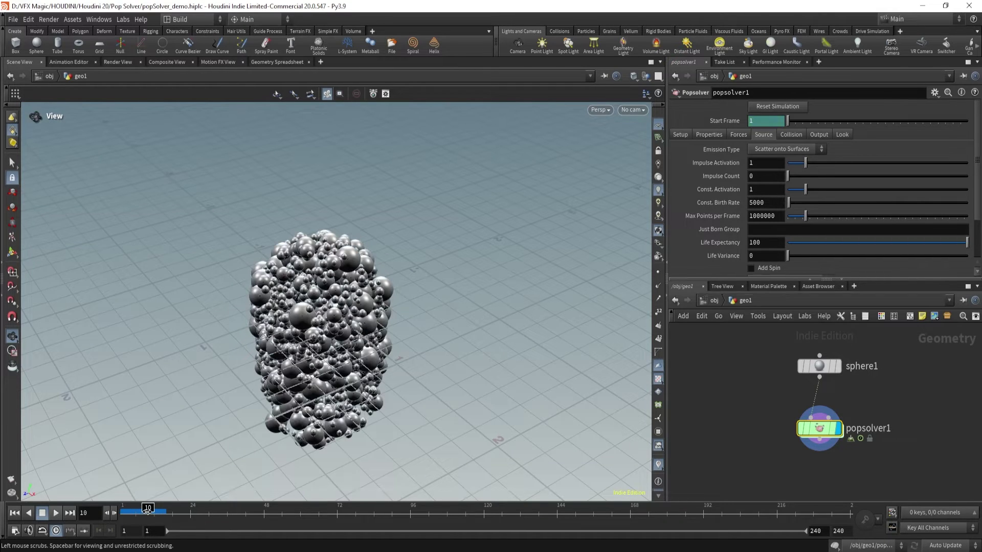
left_click_drag(147, 510, 135, 510)
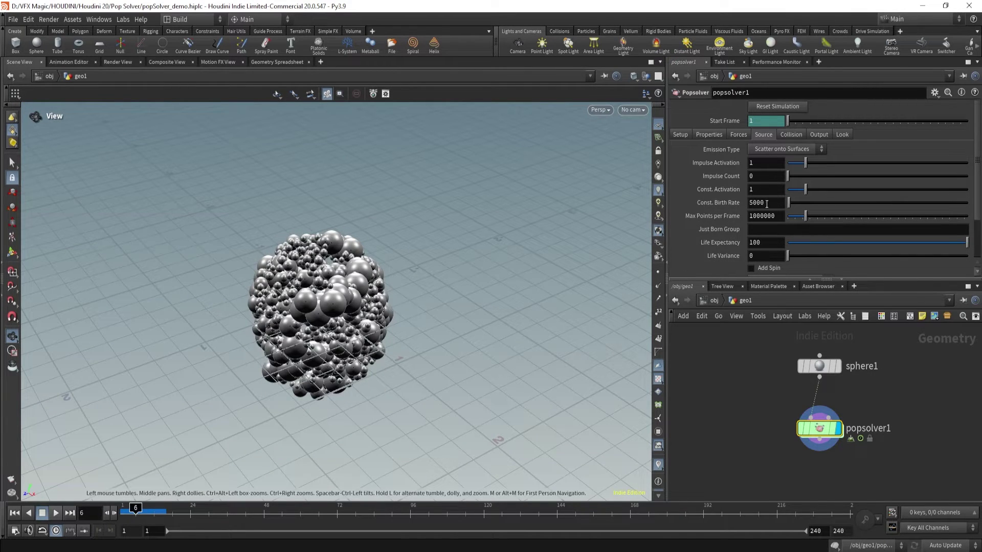
Animate Const. Activation to switch emission from 1 to 0 after the opening frames, and play the simulation.
type("0")
key("Return")
left_click(56, 514)
left_click(123, 511)
Try adding to the inherited velocity, then switch the Popsolver's Initial Velocity mode to Set initial velocity.
scroll(701, 198, "down", 1)
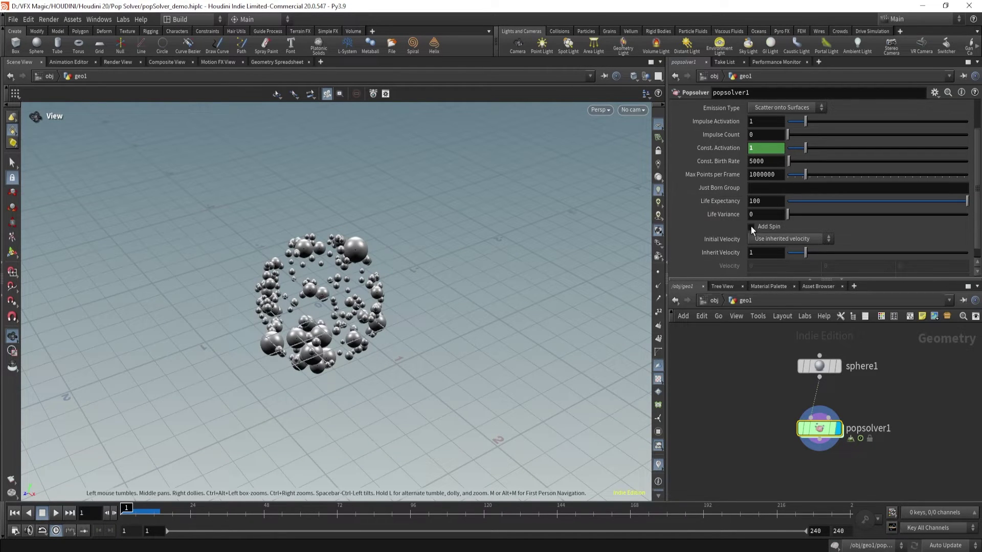
left_click(774, 240)
left_click(774, 260)
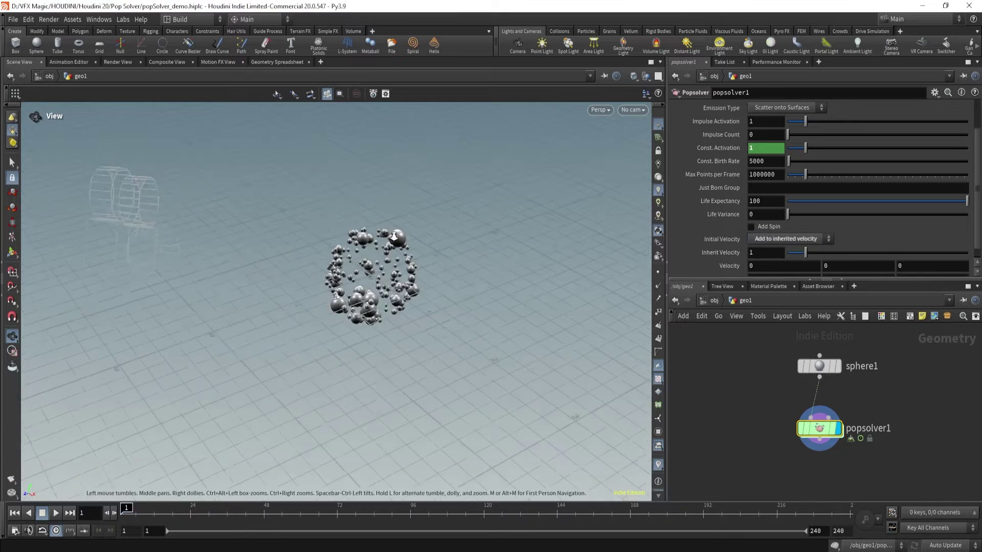
left_click(793, 239)
left_click(782, 263)
left_click_drag(501, 266, 419, 280)
Set the Y component of the source Velocity to 10.
scroll(834, 245, "down", 1)
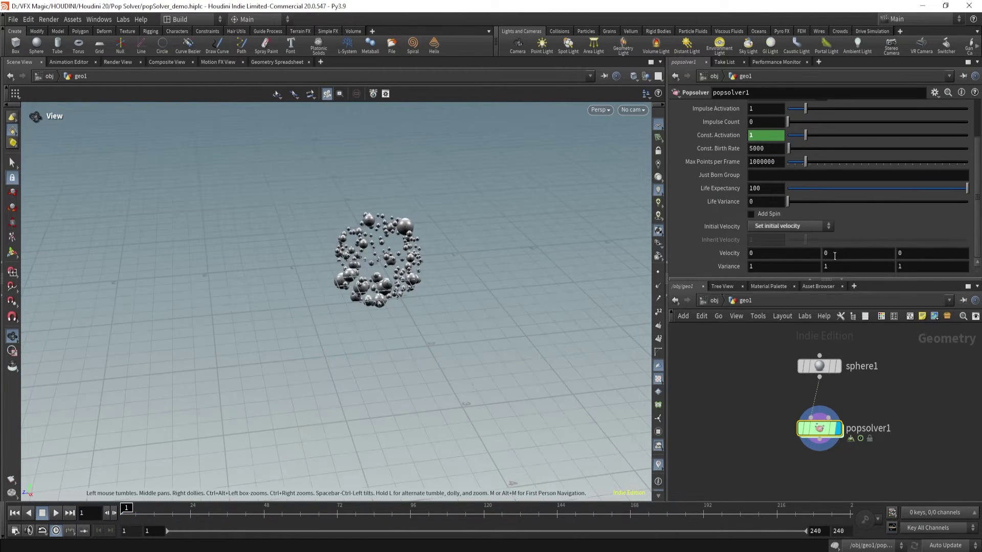
left_click(837, 253)
type("10")
key("Return")
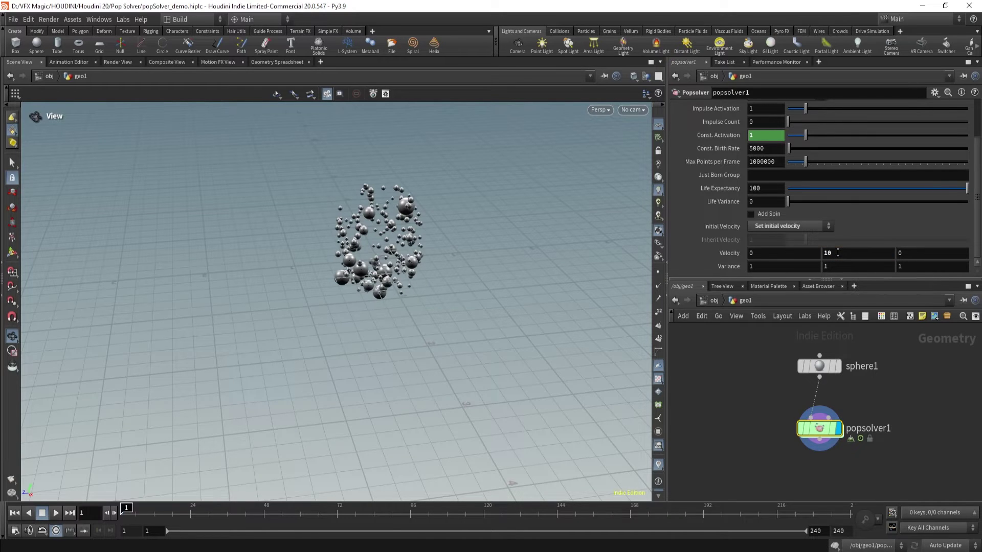
Set the velocity Variance to 0 on all three axes.
left_click_drag(333, 307, 157, 446)
left_click(780, 267)
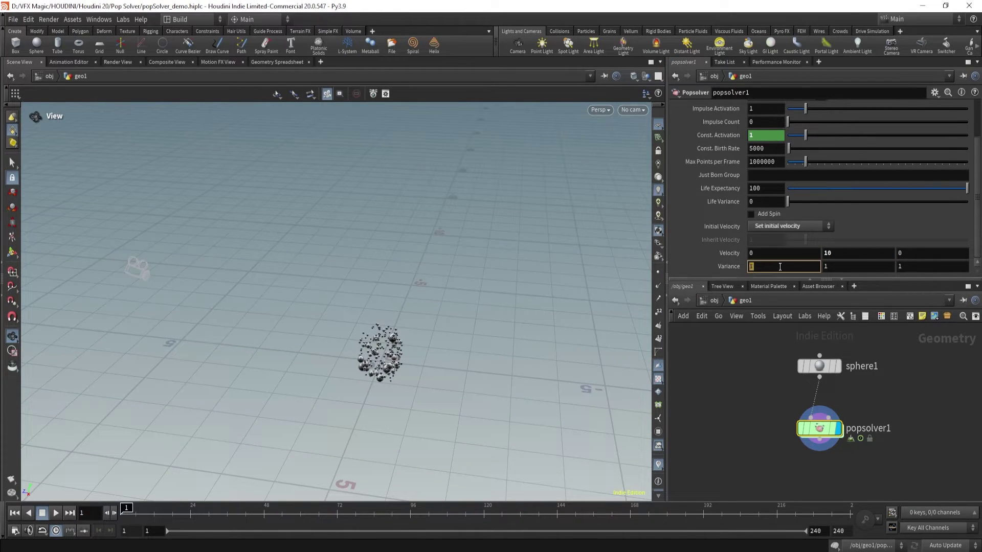
type("0")
key("Tab")
type("0")
key("Tab")
type("0")
key("Return")
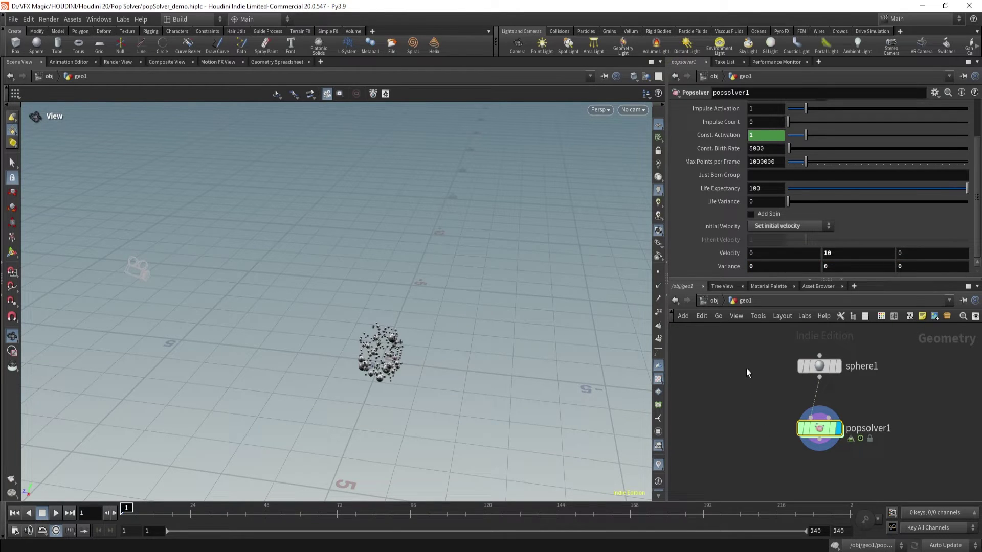
Flatten sphere1 by setting its Y radius to 0.
left_click(818, 366)
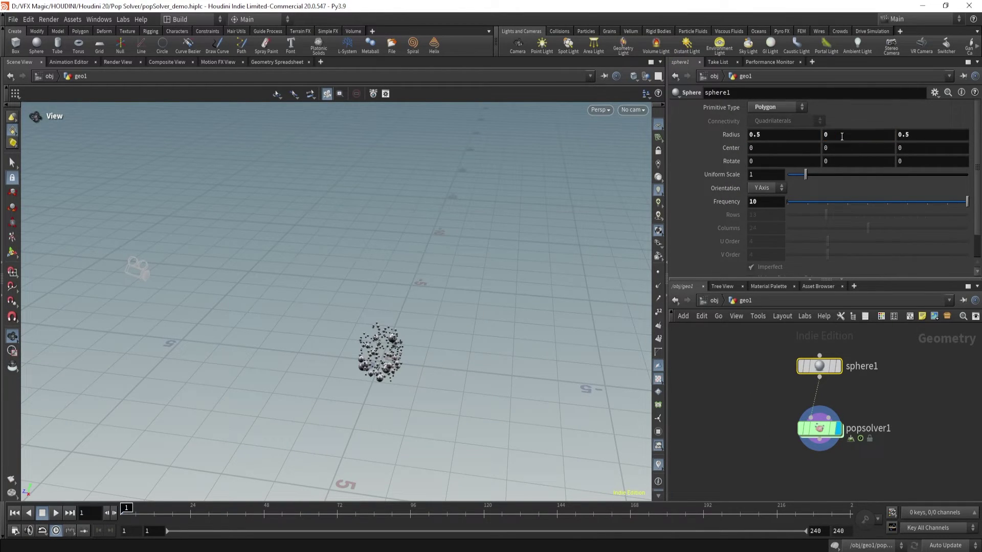
type("0")
key("Return")
Turn Gravity off and back on in popsolver1's Forces settings.
left_click(818, 428)
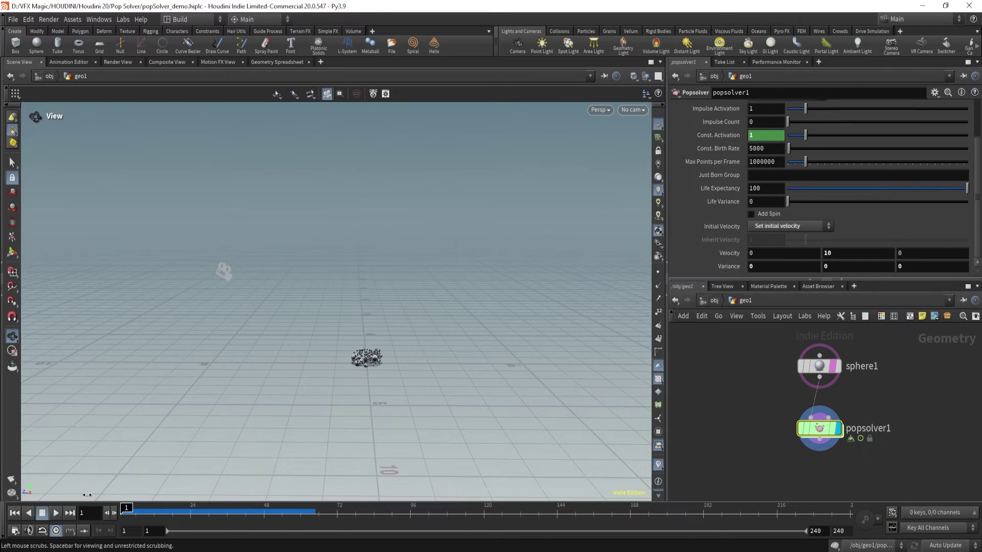
scroll(741, 154, "up", 5)
left_click(740, 134)
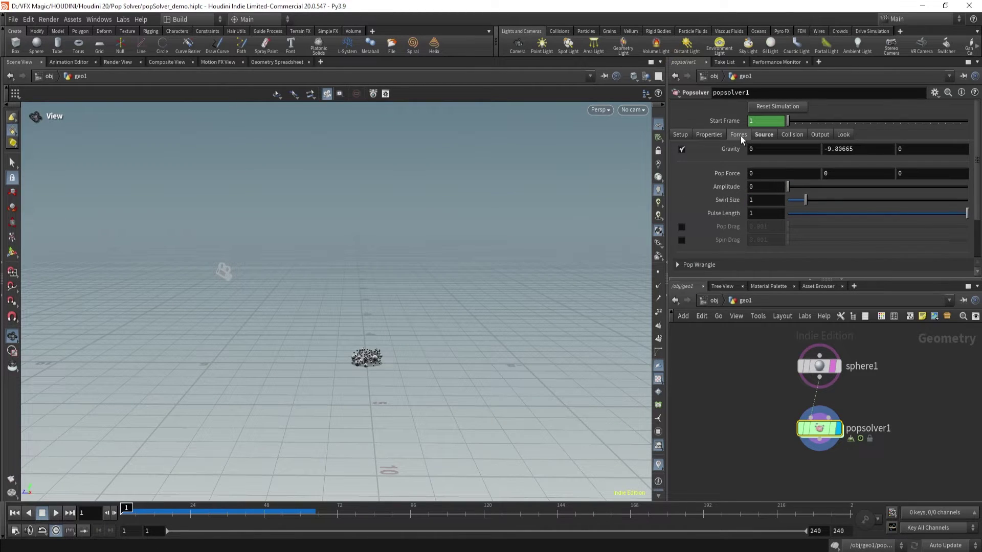
left_click(682, 148)
left_click(682, 150)
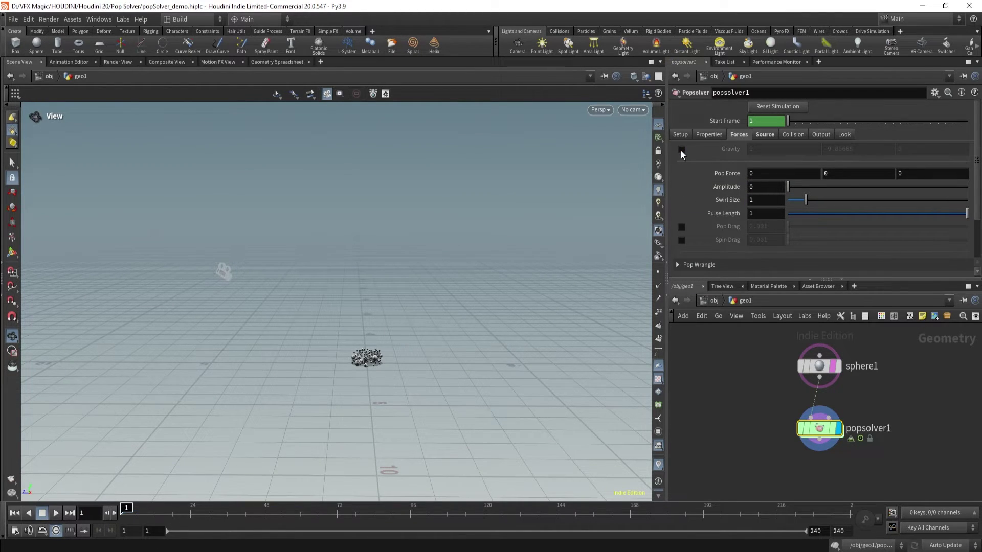
left_click(681, 149)
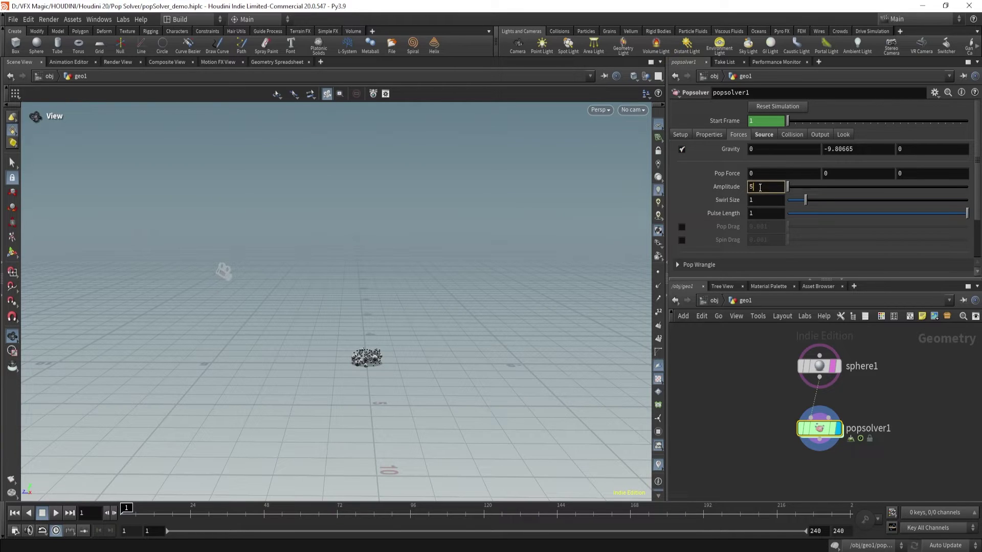
Try a force Amplitude of 5 while playing the simulation, then return it to 0.
key("Return")
left_click(55, 513)
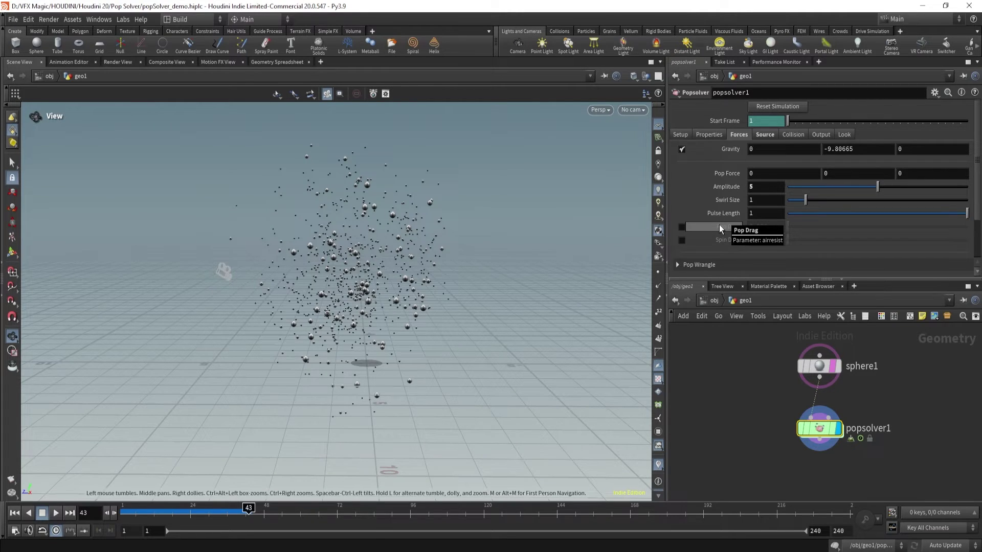
left_click_drag(878, 186, 768, 188)
Enable Pop Drag and replay the simulation from the first frame.
left_click(682, 226)
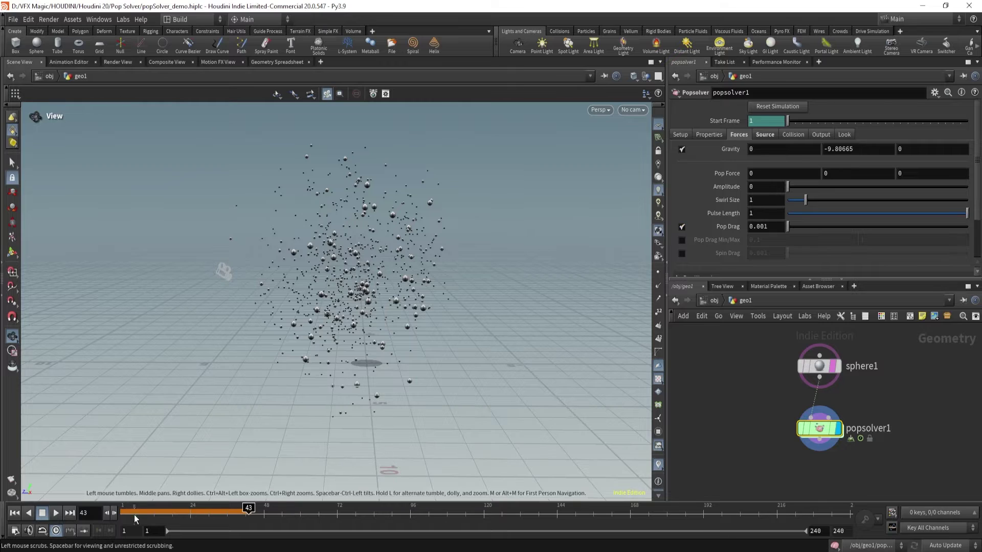
left_click(14, 513)
left_click(57, 513)
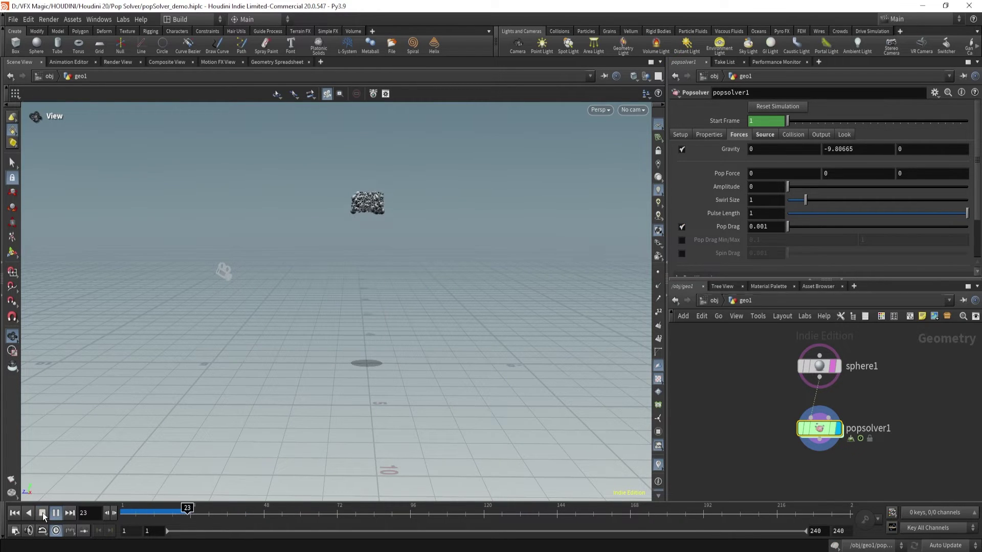
Set Pop Drag to 0.2 and replay the simulation from the start.
double_click(763, 227)
type(".2")
key("Return")
left_click(16, 514)
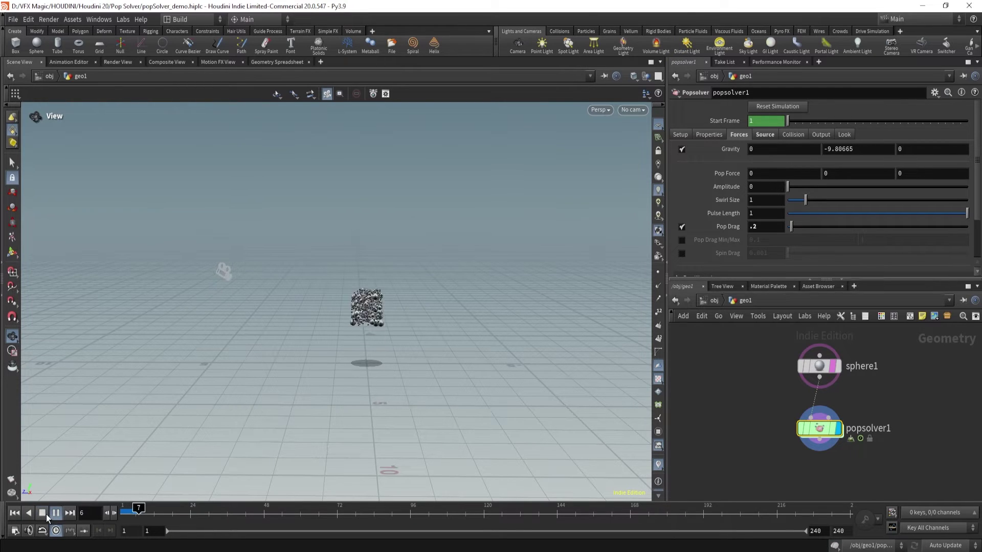
left_click_drag(164, 512, 122, 512)
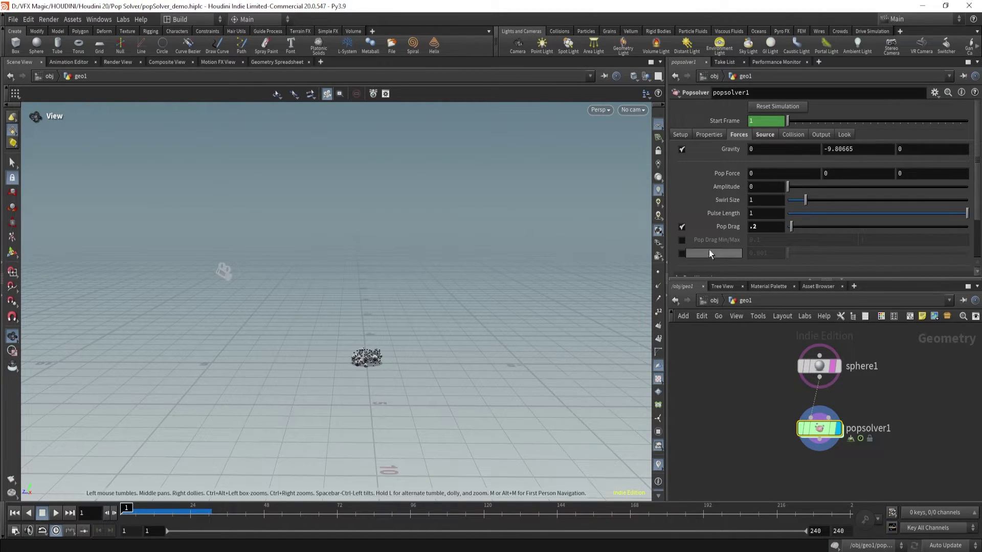
Enable Pop Drag Min/Max with a range of 0.1 to 1, and play and scrub the simulation.
left_click(681, 240)
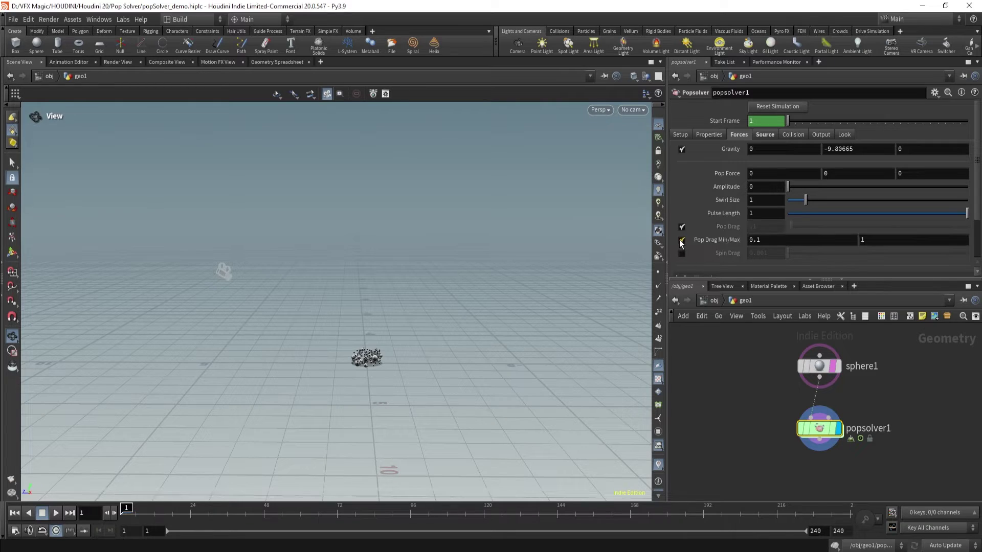
left_click(758, 239)
left_click(869, 240)
left_click(56, 513)
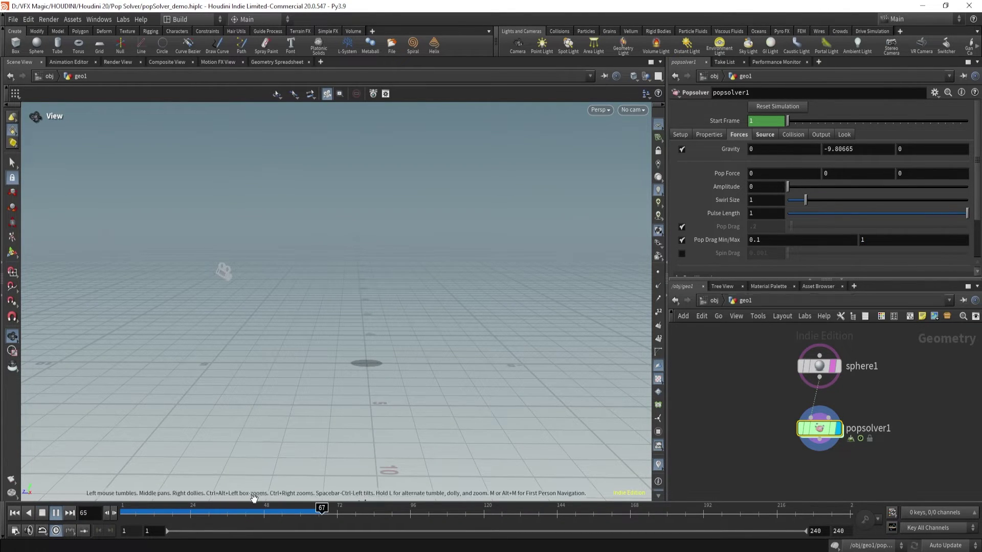
left_click_drag(230, 510, 89, 507)
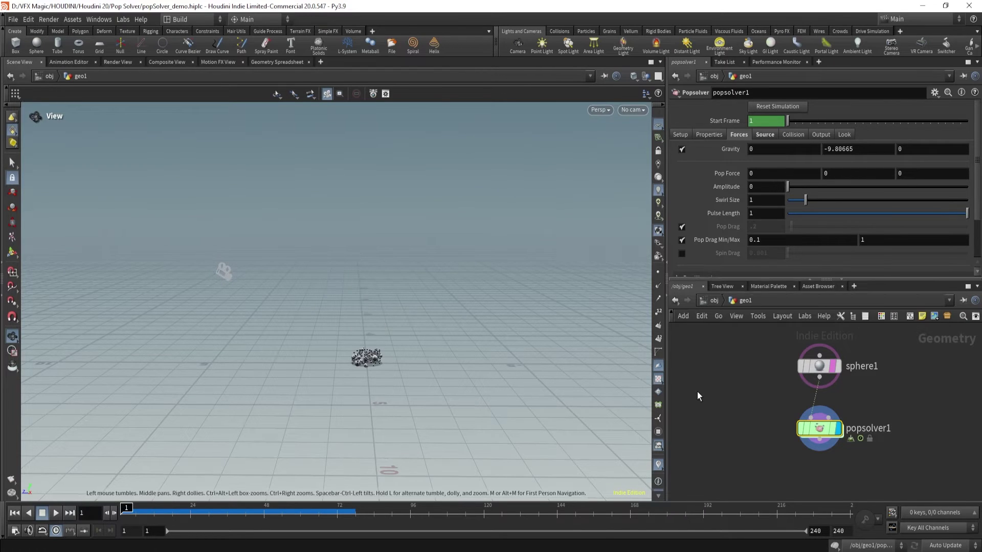
Raise sphere1 above the grid by increasing its Y center.
left_click(818, 366)
mouse_move(836, 148)
middle_mouse_down()
mouse_move(833, 169)
mouse_move(844, 169)
mouse_move(828, 163)
middle_mouse_up()
Enable the Ground Plane in popsolver1's Collision settings.
left_click(819, 429)
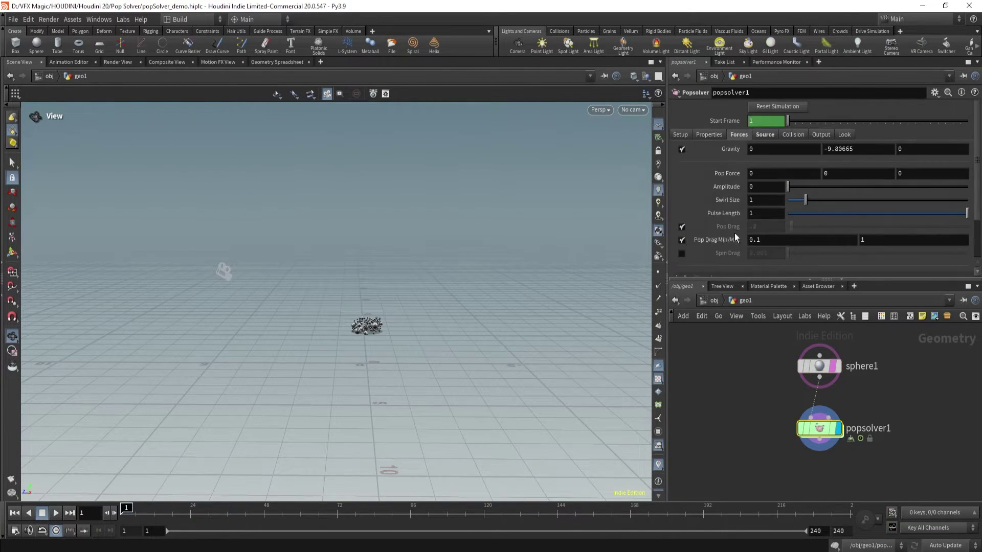
left_click(792, 135)
left_click(753, 148)
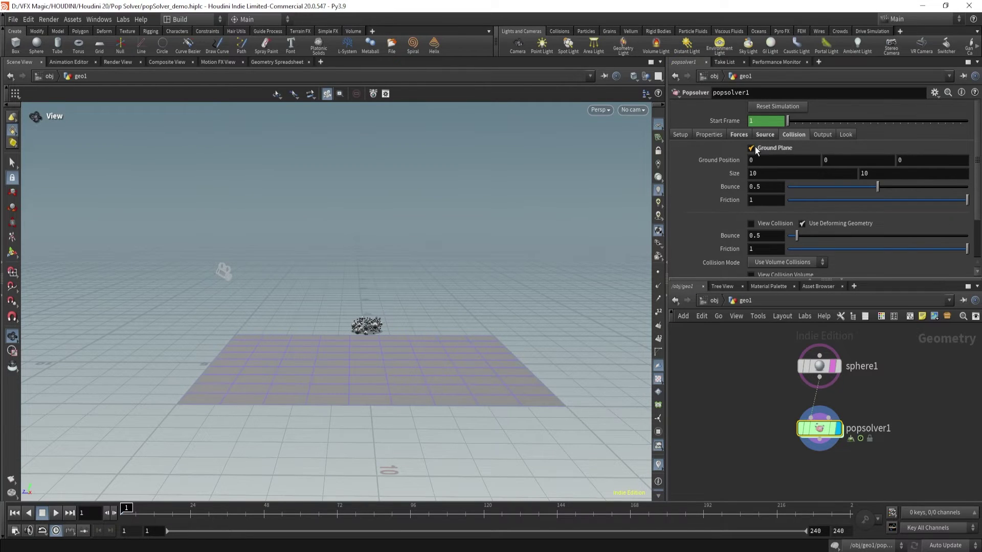
Set the ground plane's Bounce to 0.1, playing the simulation before and after the change, and return to frame 1.
left_click(56, 513)
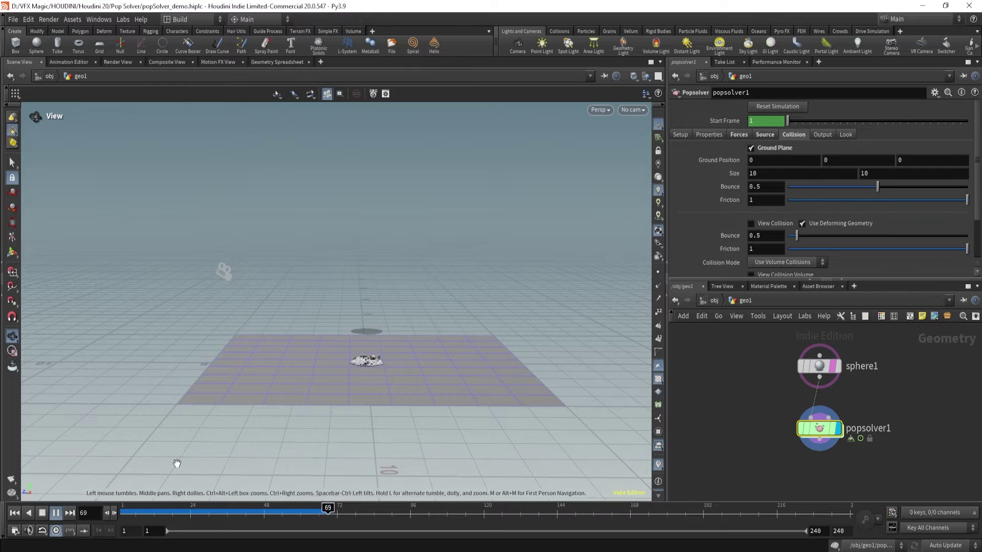
left_click_drag(301, 516, 252, 511)
type(".1")
key("Return")
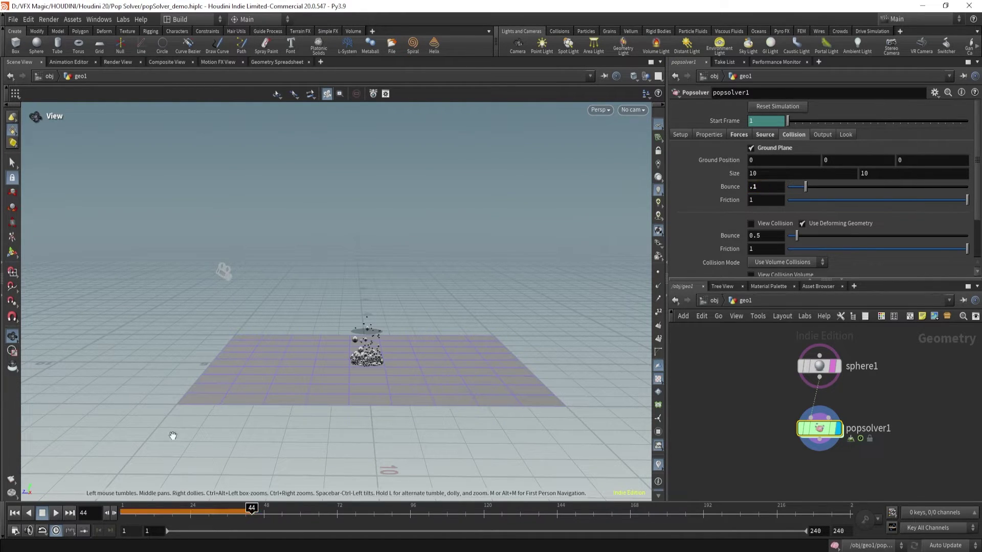
left_click_drag(184, 509, 88, 505)
left_click(56, 513)
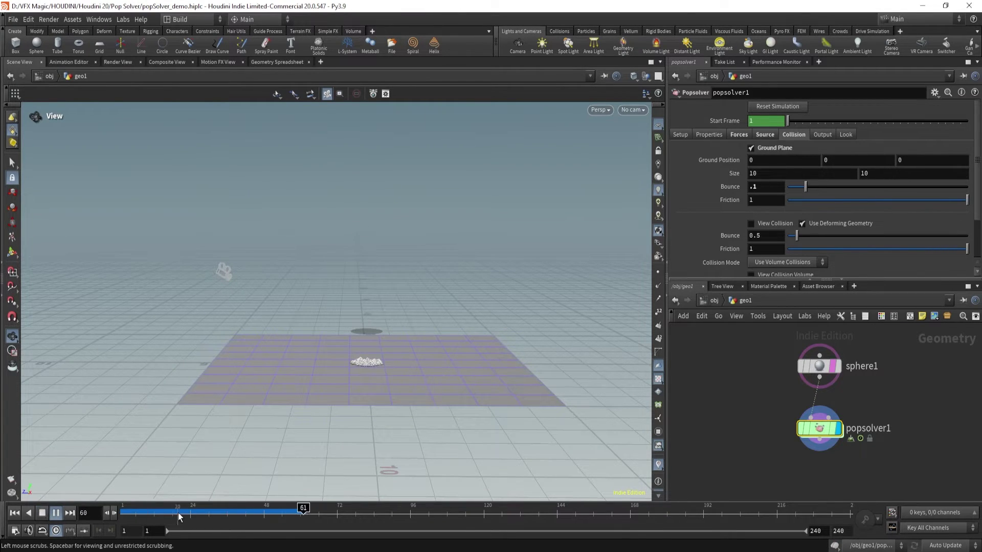
left_click(42, 513)
left_click(14, 513)
Turn off the Ground Plane in popsolver1's Collision settings and show the Source settings.
left_click(763, 149)
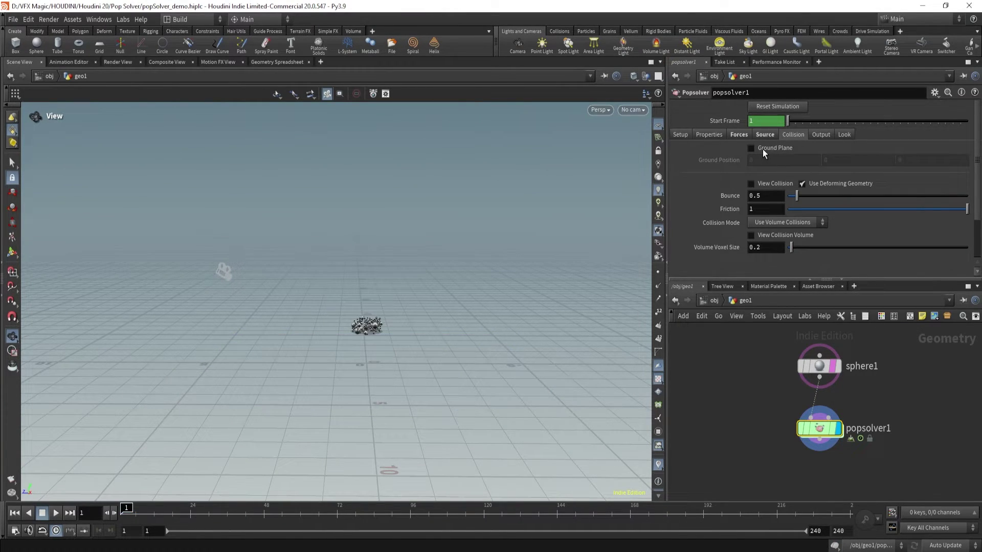
left_click(765, 134)
scroll(753, 254, "down", 2)
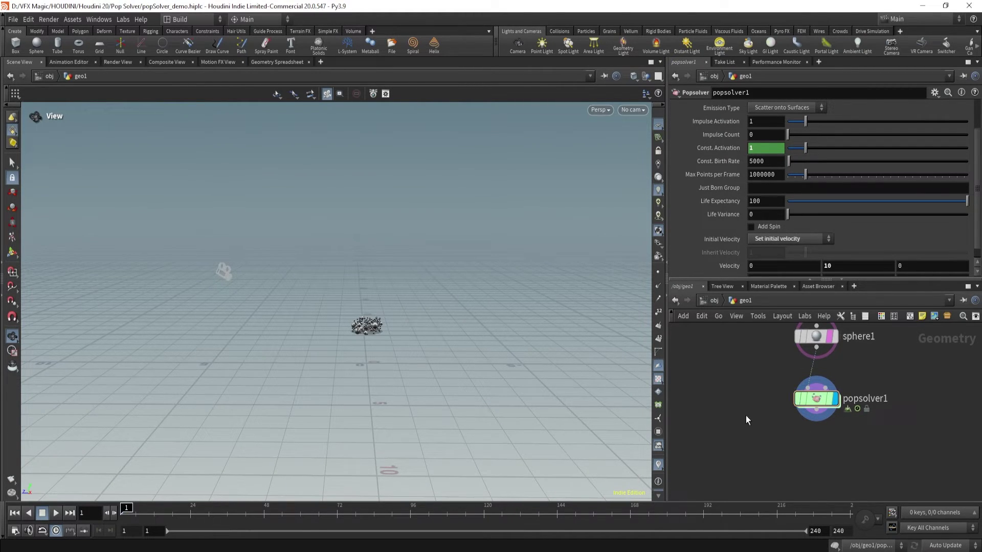
Add a Copy to Points node below popsolver1 in the network.
key("Tab")
type("copy")
key("Return")
left_click(773, 462)
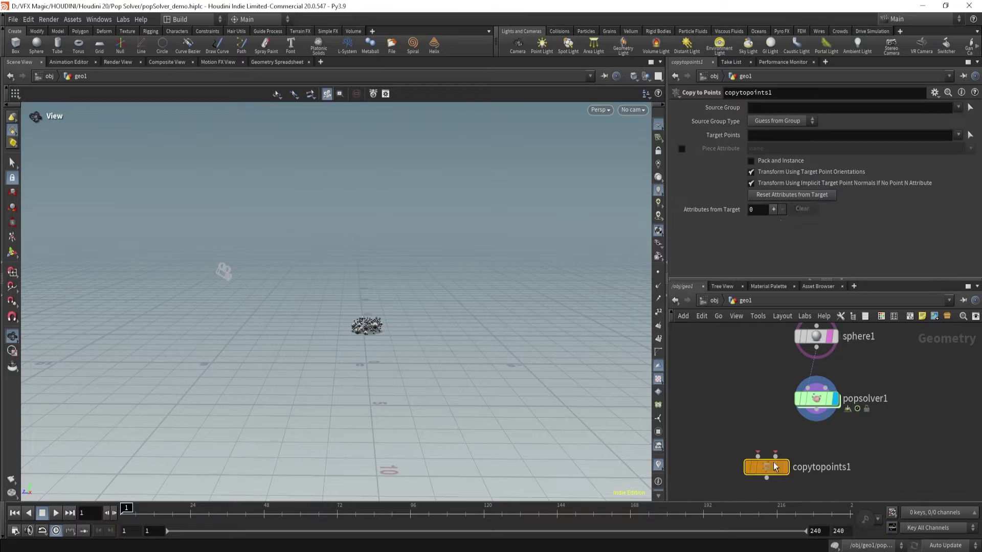
Add a Null node connected to popsolver1's output and display it.
left_click(818, 404)
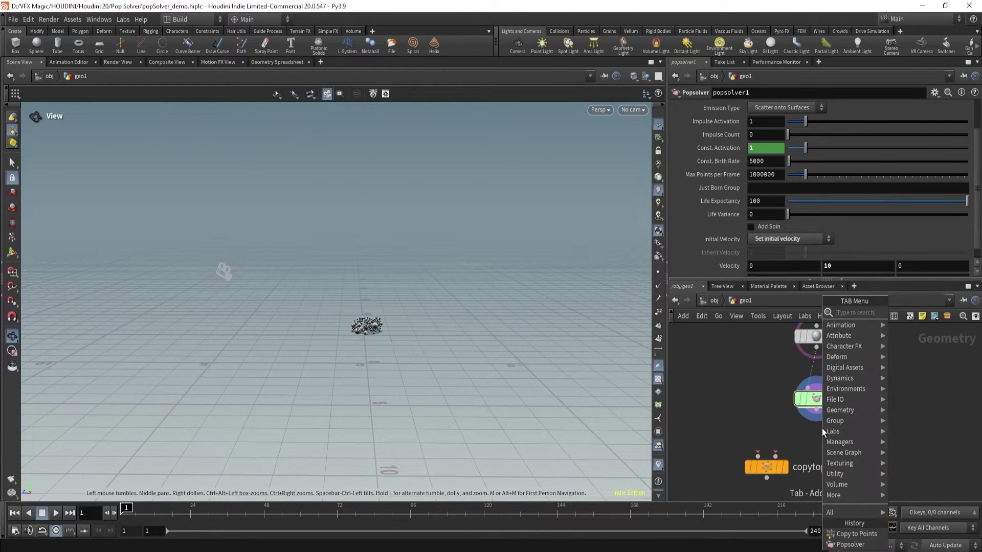
key("Tab")
type("nul")
left_click(899, 313)
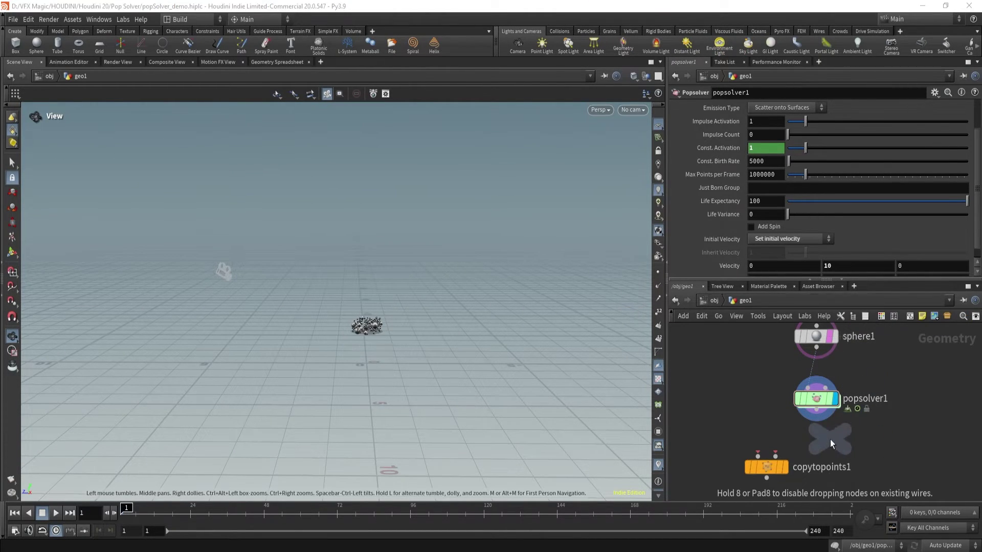
left_click(818, 445)
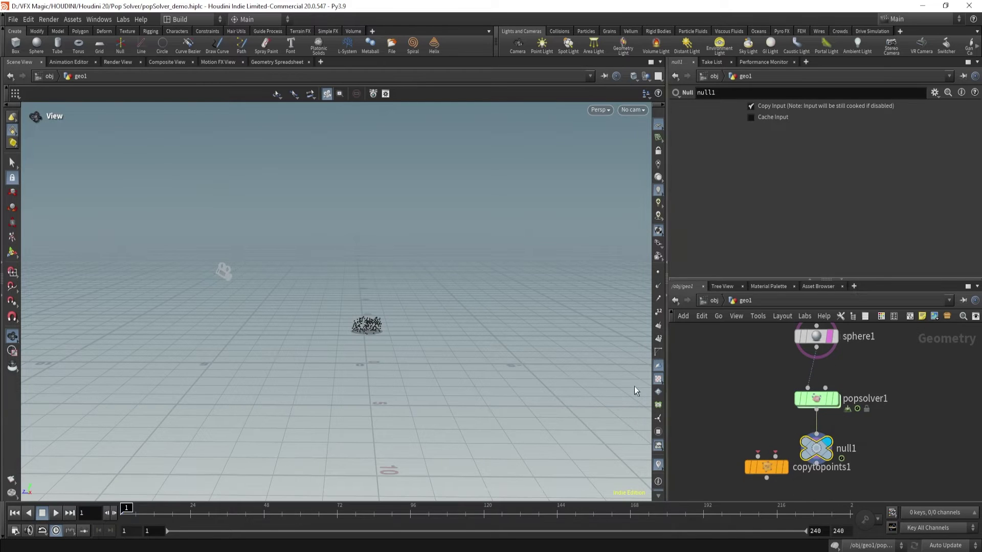
Connect null1 to the second input of copytopoints1 and add a Grid node beside it.
middle_click_drag(771, 461, 763, 412)
left_click_drag(763, 414, 809, 414)
left_click(723, 386)
key("Tab")
type("grid")
key("Return")
left_click(722, 386)
Connect grid1 to the first input of copytopoints1 and display the copied grids.
left_click(722, 397)
left_click(750, 433)
left_click(778, 446)
left_click_drag(347, 336, 530, 348)
Enable Add Spin in popsolver1's Source settings, play the simulation and return to frame 1.
left_click(809, 351)
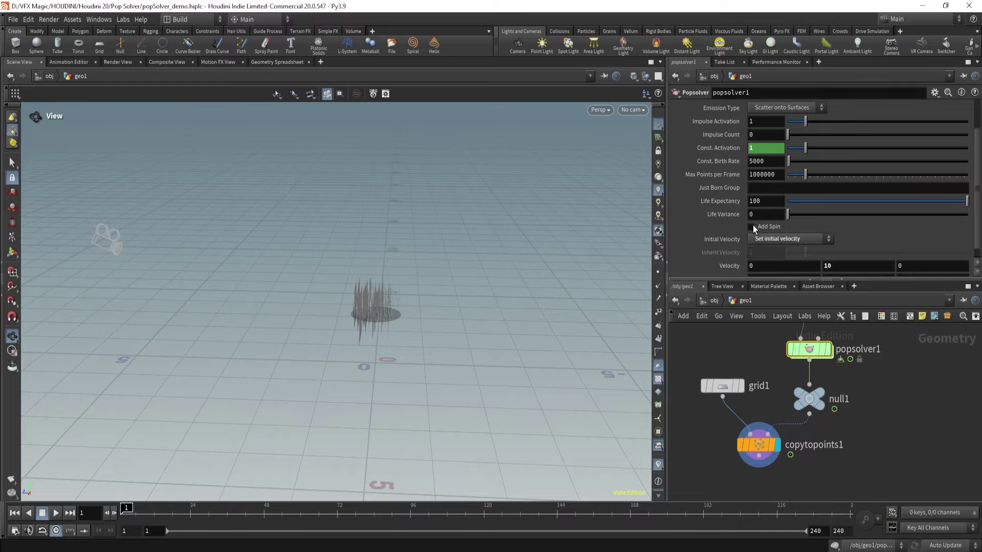
left_click(751, 227)
left_click_drag(405, 264, 517, 297)
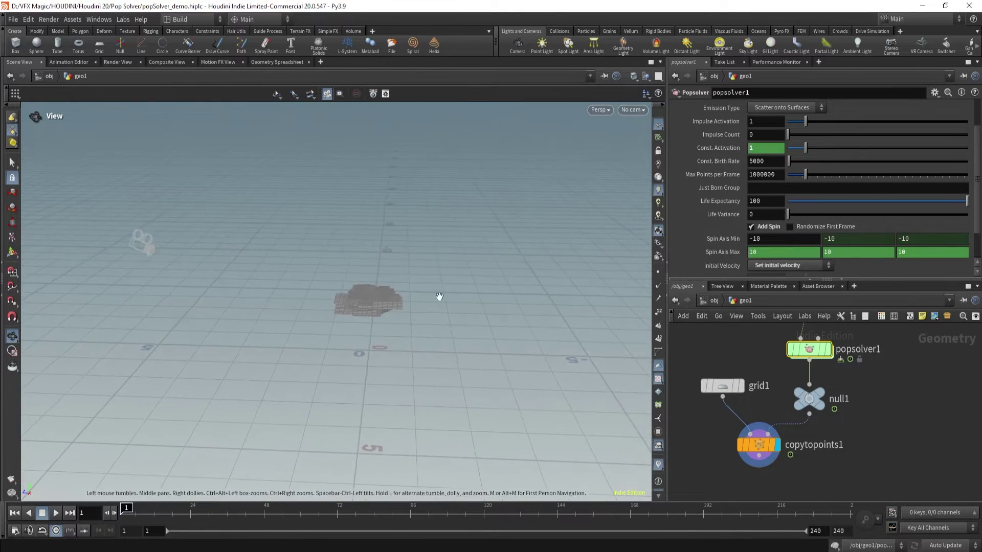
left_click_drag(379, 322, 312, 409)
left_click(57, 513)
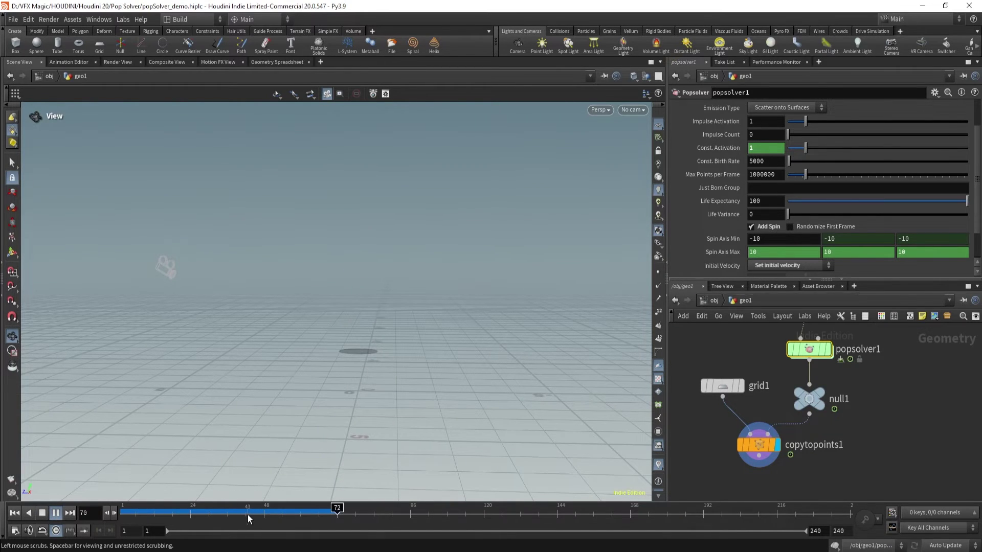
mouse_move(248, 516)
left_mouse_down()
mouse_move(116, 514)
mouse_move(258, 514)
mouse_move(126, 514)
left_mouse_up()
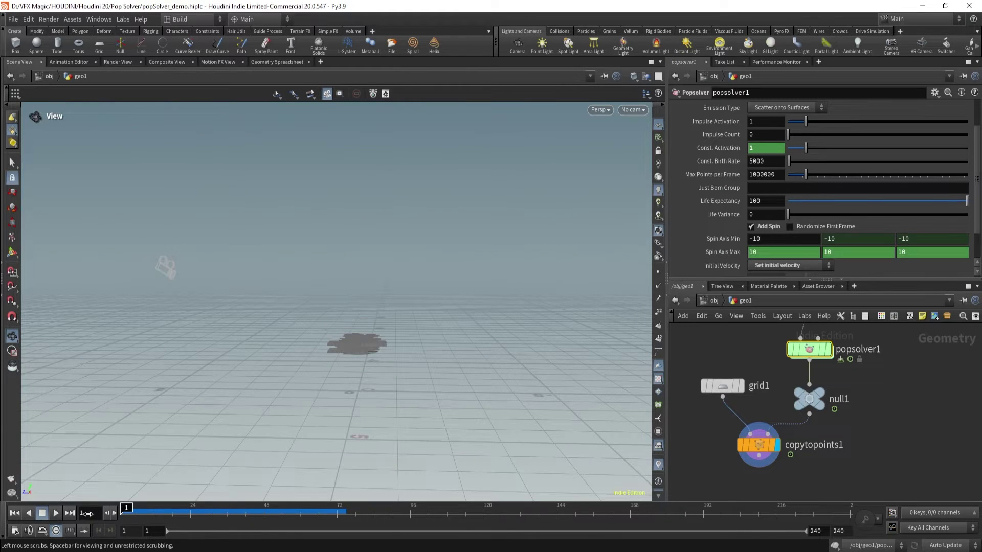
Set Spin Axis Min Y and Z and all Spin Axis Max components to 0, and replay the simulation.
left_click(766, 253, "ctrl+shift")
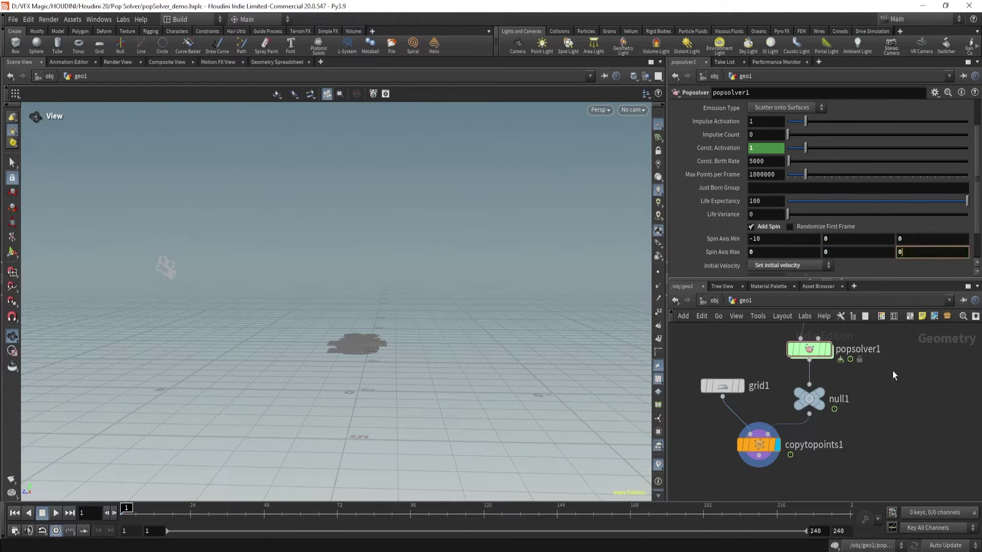
left_click(894, 375)
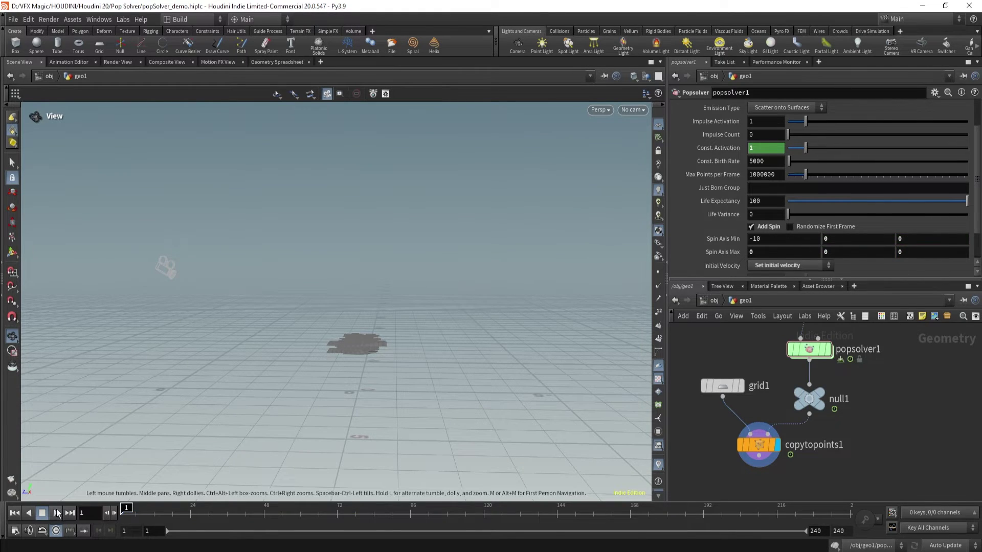
left_click(57, 513)
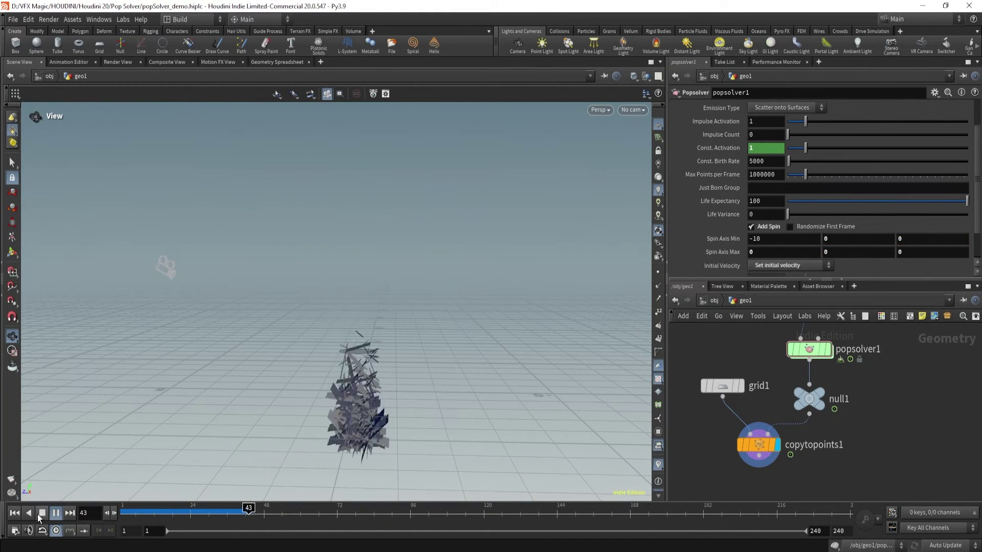
left_click(41, 514)
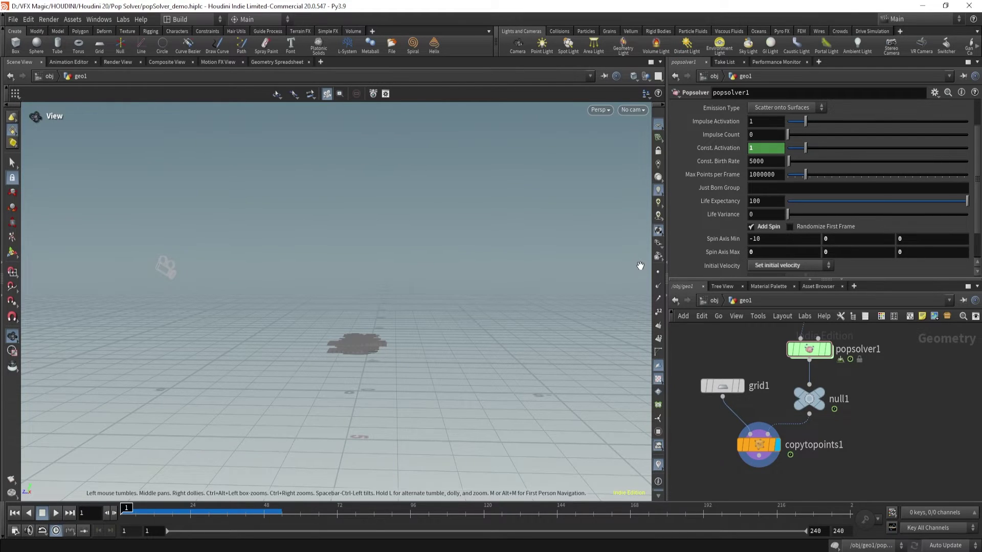
Enable Spin Drag in popsolver1's Forces settings, set it to 0.1 and play the simulation.
scroll(772, 192, "up", 3)
left_click(742, 137)
scroll(719, 198, "down", 3)
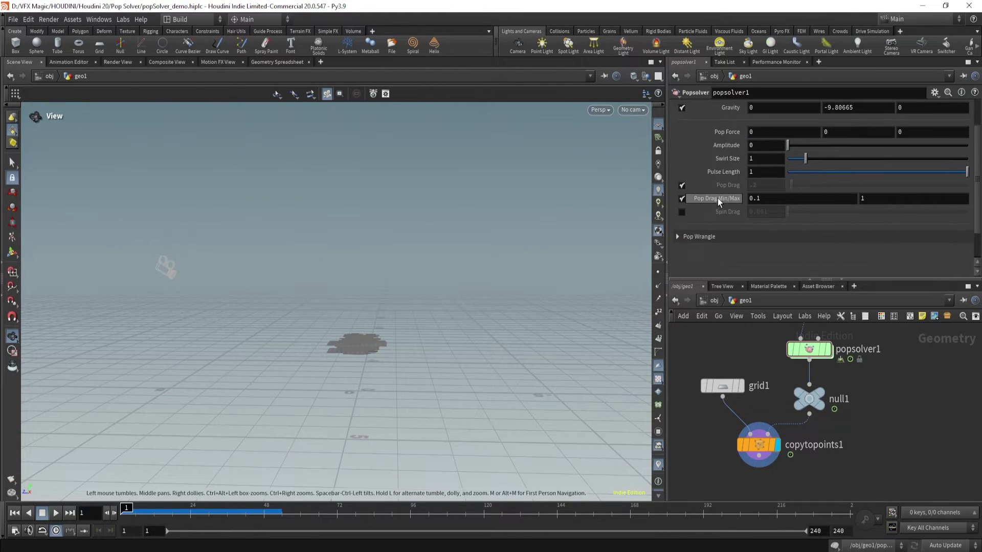
left_click(682, 212)
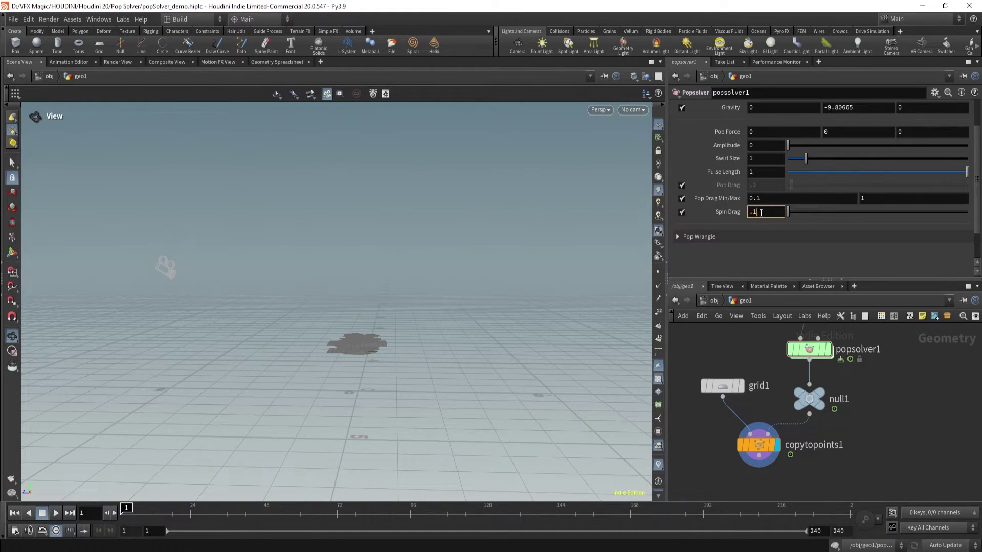
key("Return")
left_click(54, 514)
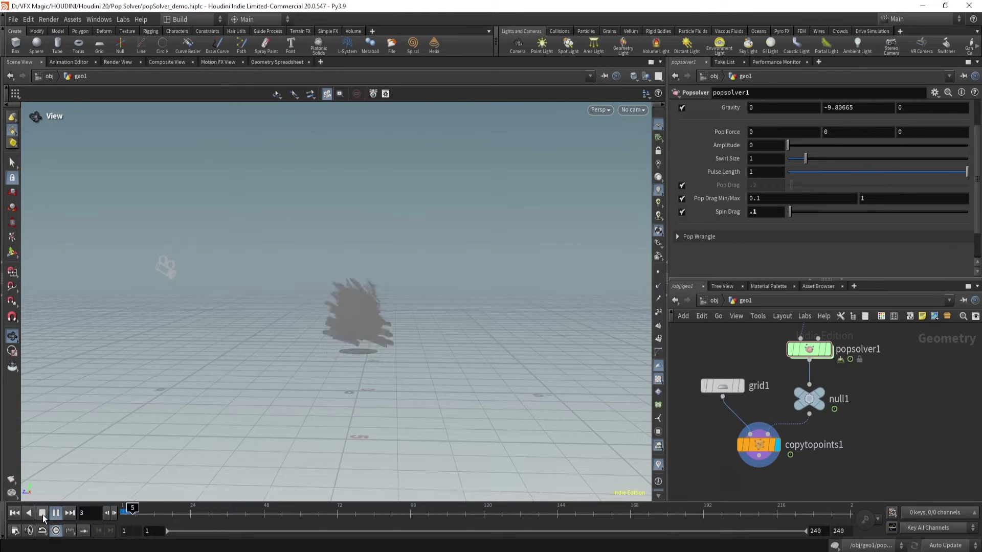
Set Spin Axis Min Y and Z to 20 and all Spin Axis Max components to -20 in the Source settings.
scroll(850, 147, "up", 1)
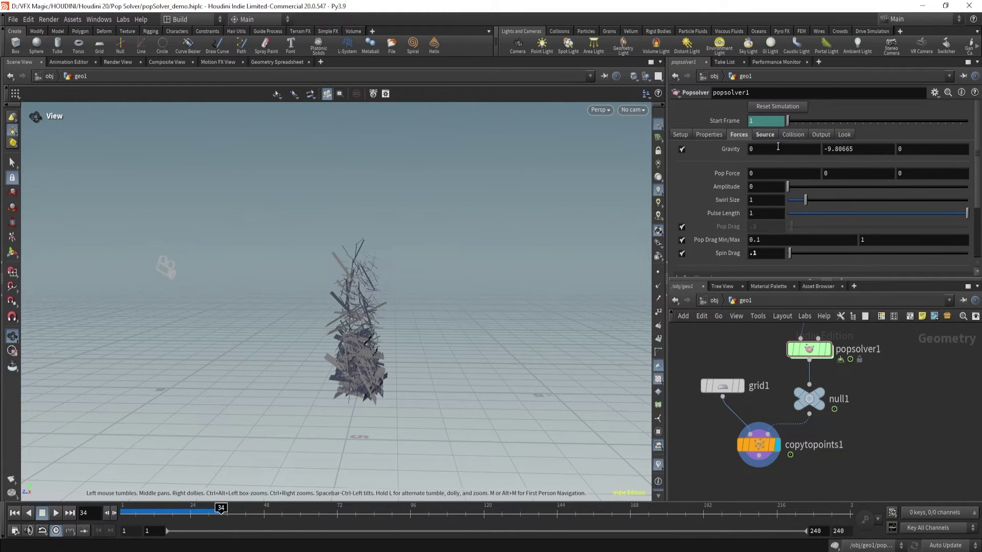
left_click(765, 135)
scroll(818, 204, "down", 3)
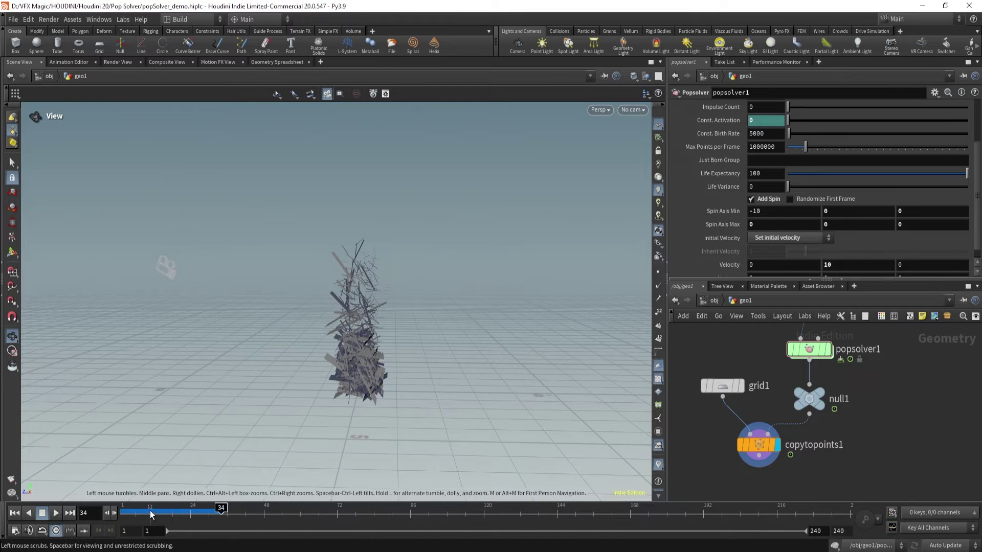
left_click_drag(152, 518, 123, 514)
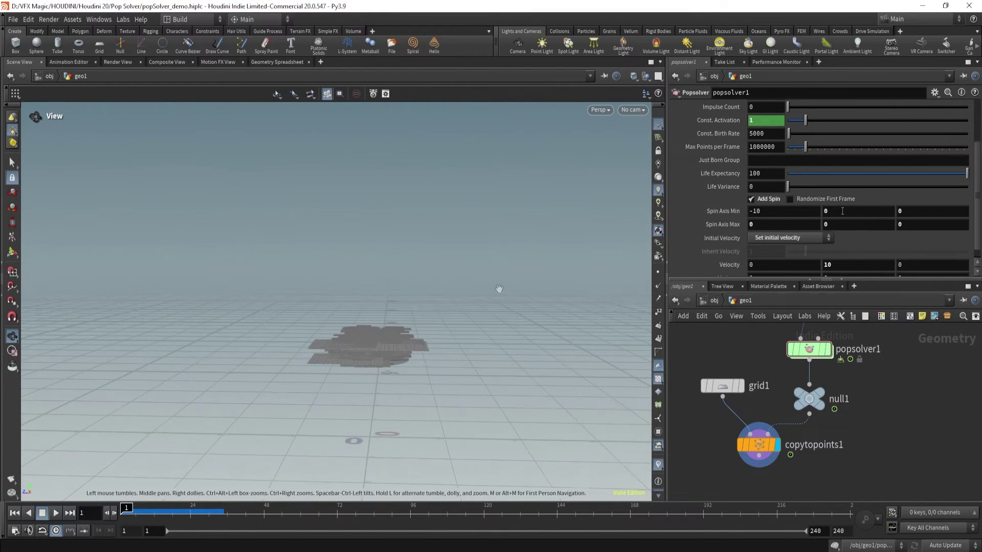
type("20")
key("Tab")
type("20")
key("Tab")
type("-20")
key("Tab")
type("-20")
key("Tab")
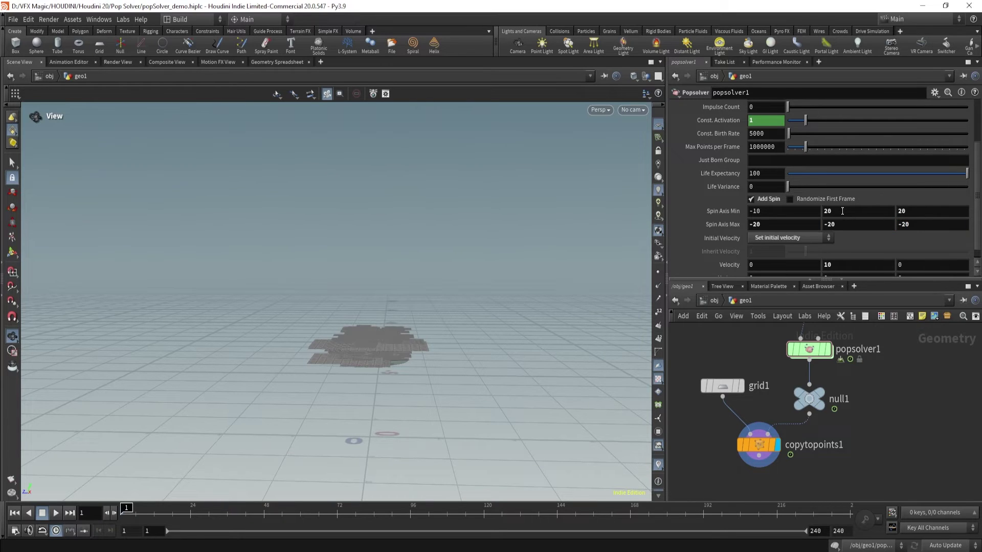
Play the simulation to check the spinning grids and return to frame 1.
left_click(55, 513)
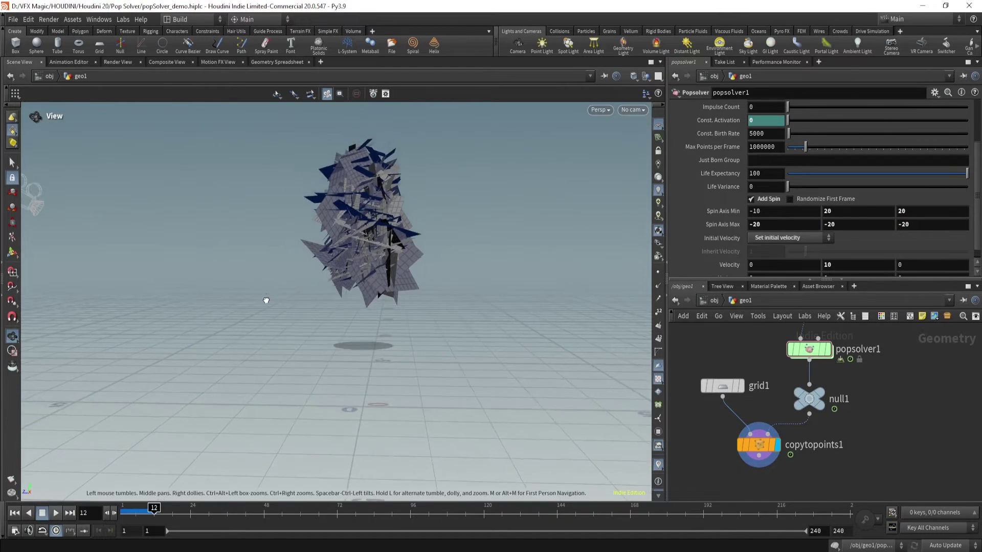
left_click_drag(266, 301, 268, 320)
left_click_drag(151, 510, 122, 511)
left_click_drag(376, 364, 378, 340)
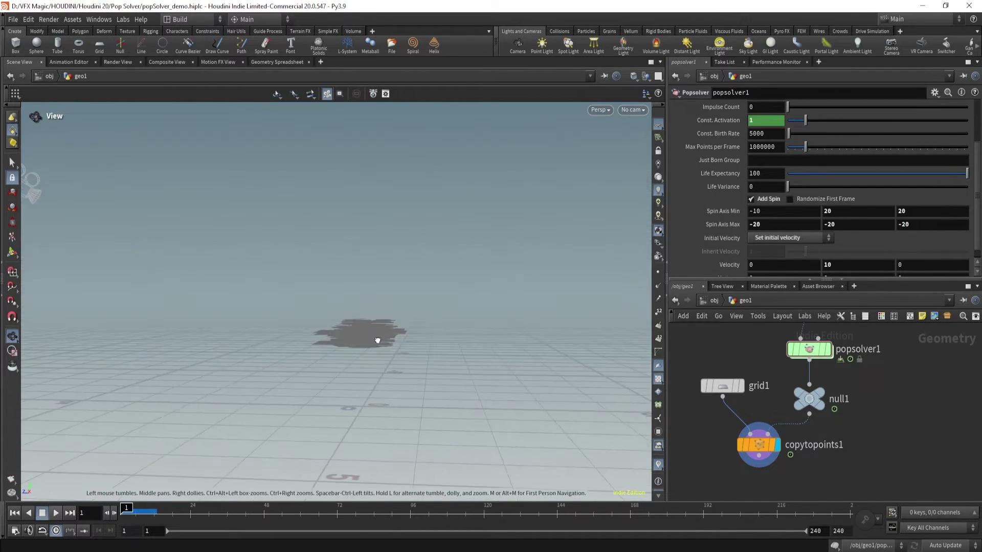
Enable Randomize First Frame for the spin and play the simulation.
left_click(790, 199)
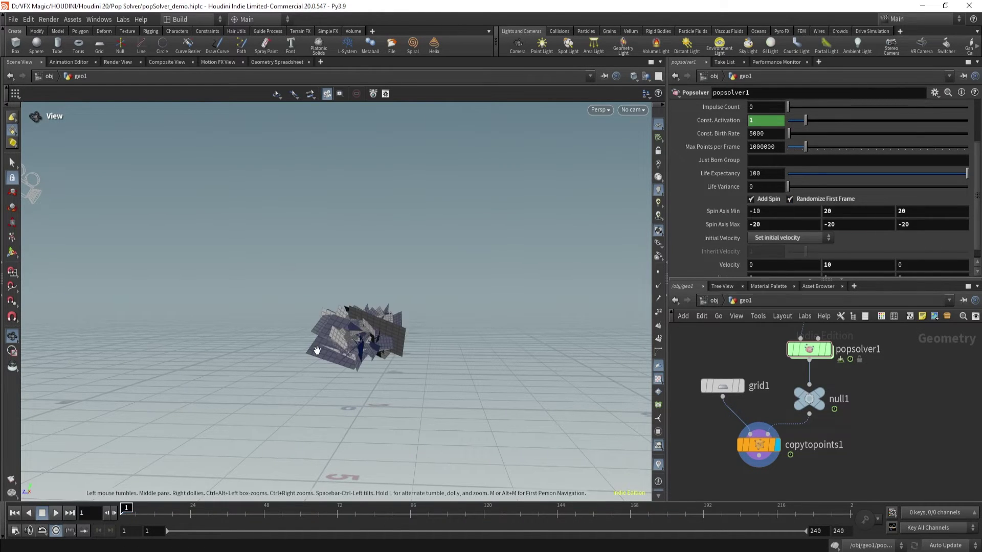
left_click_drag(307, 378, 327, 378)
left_click(57, 513)
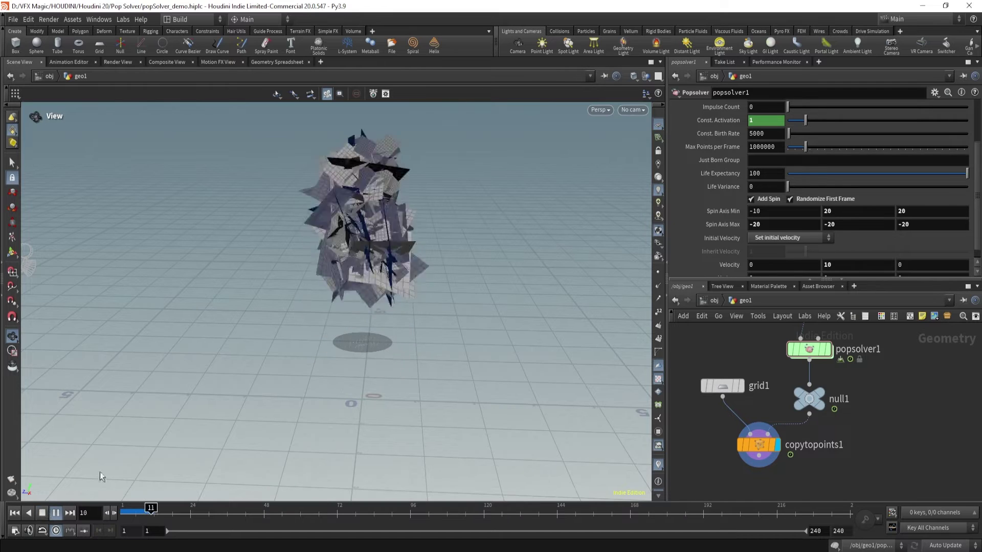
Turn off Add Spin, Spin Drag and Pop Drag Min/Max on popsolver1.
scroll(257, 390, "down", 2)
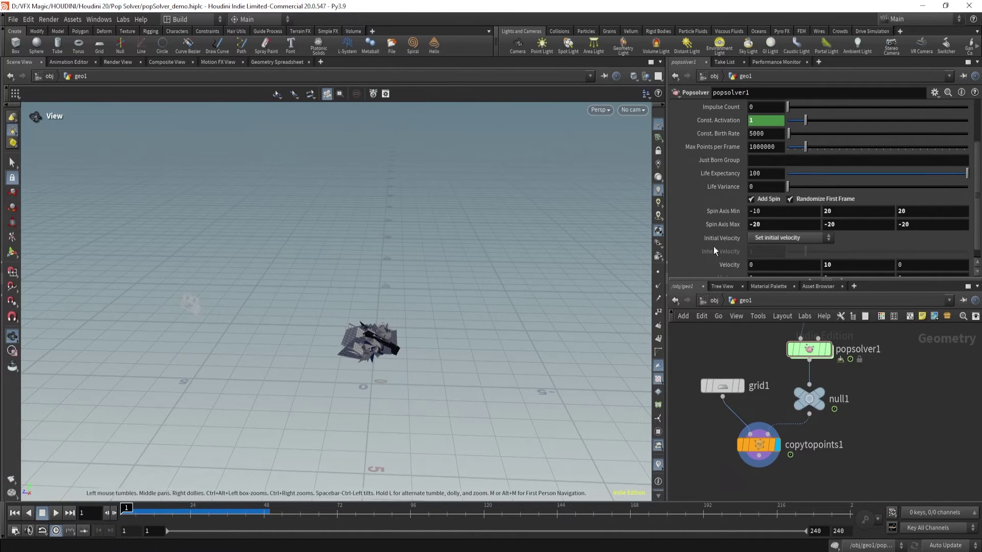
scroll(759, 204, "down", 10)
left_click(683, 199)
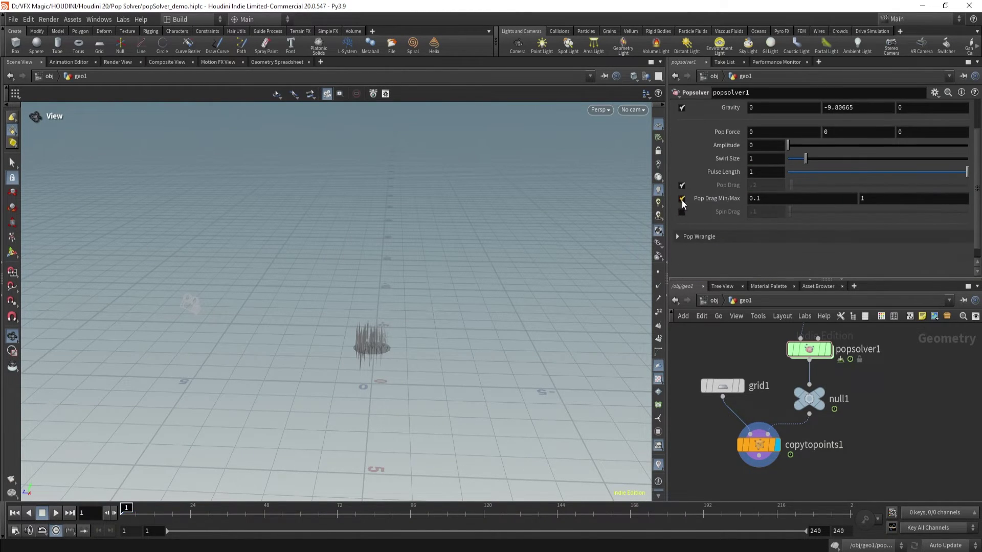
left_click(682, 199)
Set popsolver1's Pop Drag to 0.1.
left_click(759, 187)
key("BackSpace")
type("1")
key("Return")
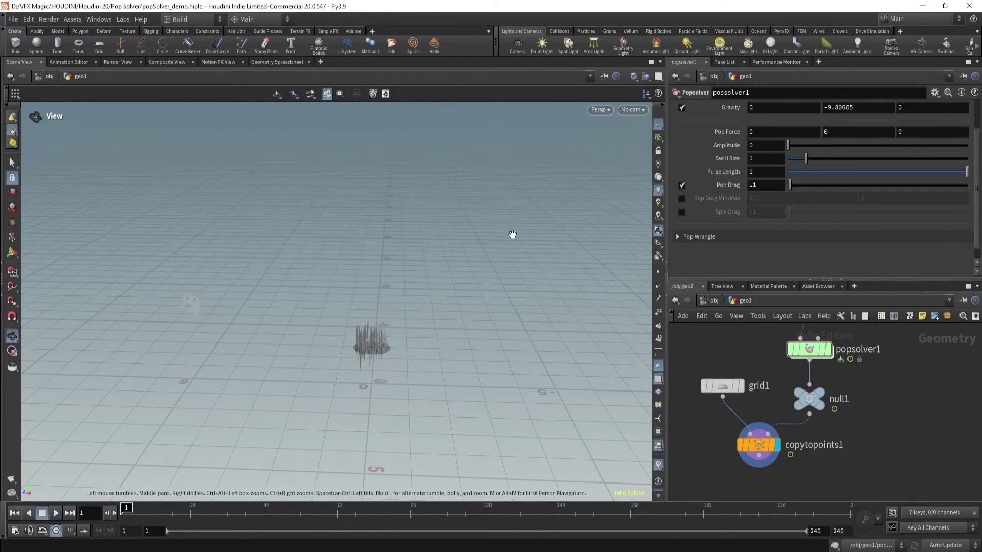
Expand Pop Wrangle on popsolver1 and enter the code "@v = {0,20,0};".
left_click(680, 236)
left_click(721, 266)
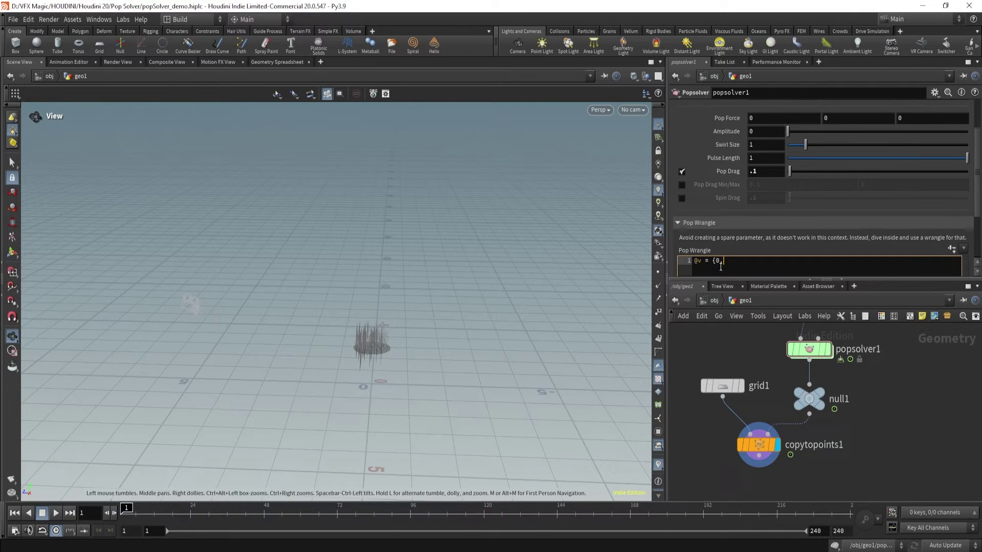
type("@v = {0,20,0};")
Play the simulation briefly to view the wrangled velocity, and set popsolver1 as the displayed node.
left_click(55, 513)
left_click(43, 513)
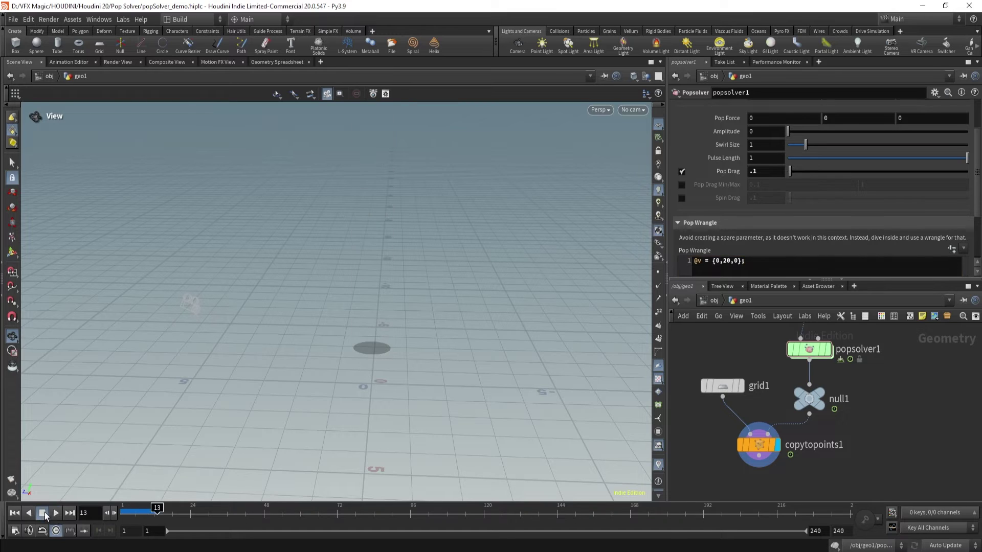
scroll(284, 278, "down", 5)
middle_click_drag(284, 279, 285, 377)
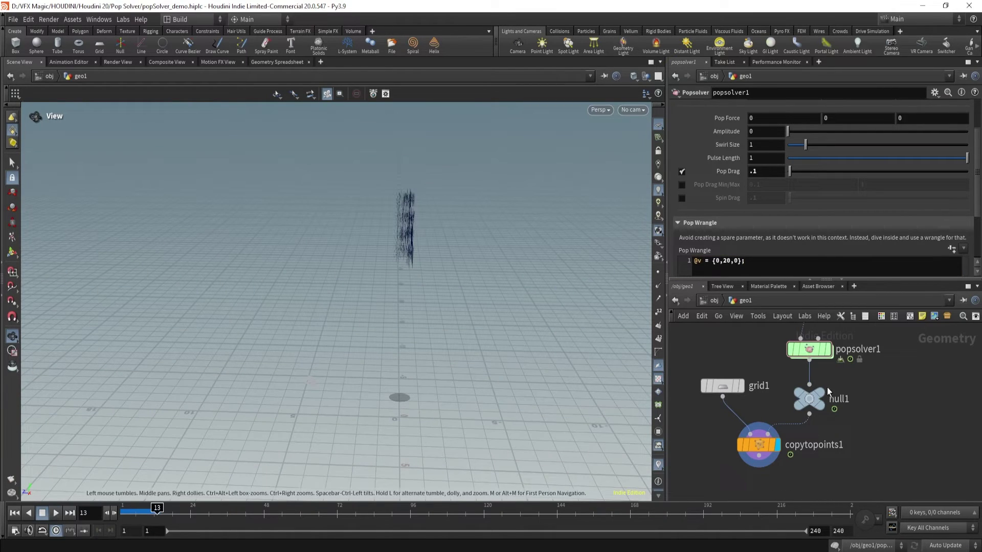
left_click(828, 349)
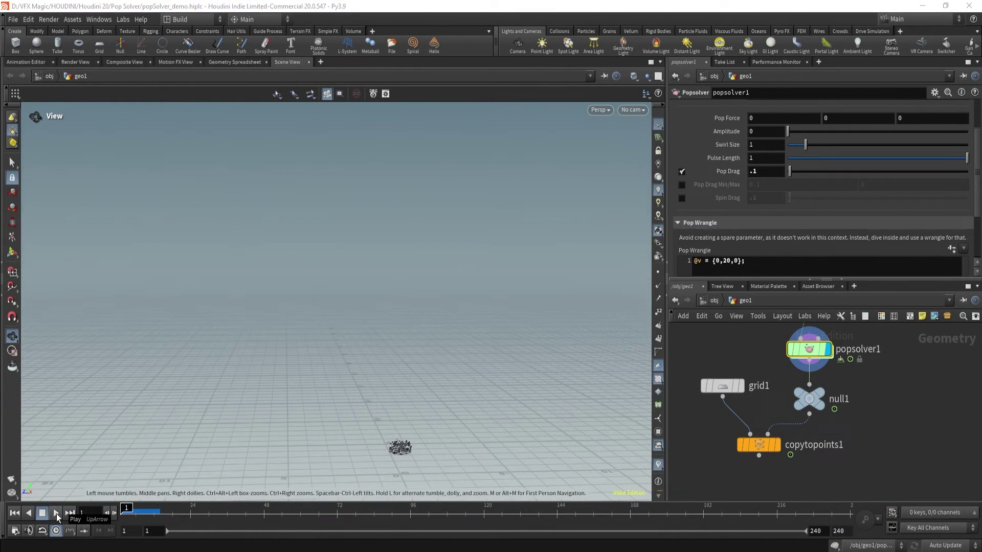
Play and scrub the simulation back to frame 14 to examine the wrangled velocity, and clear popsolver1's Pop Wrangle code.
left_click(57, 514)
left_click(190, 510)
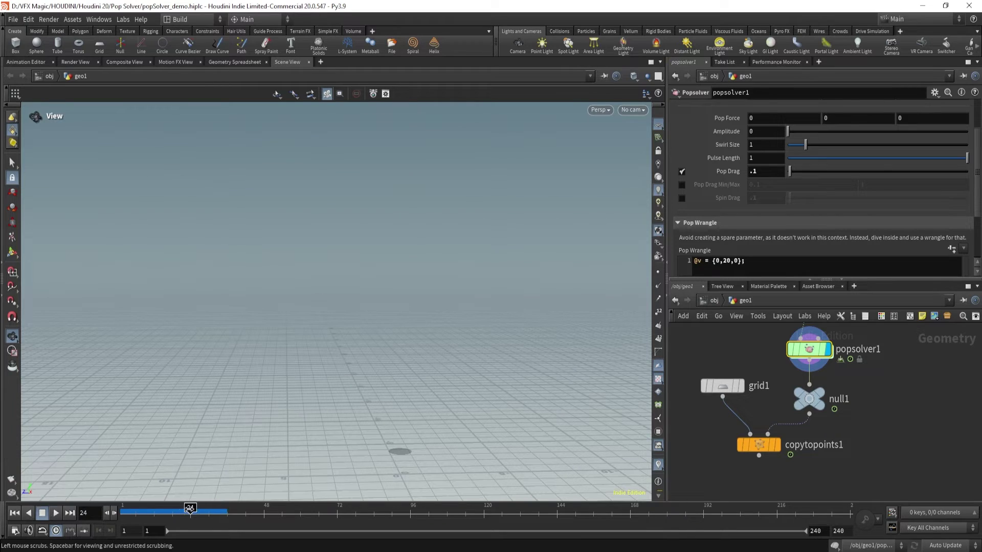
left_click_drag(190, 508, 160, 508)
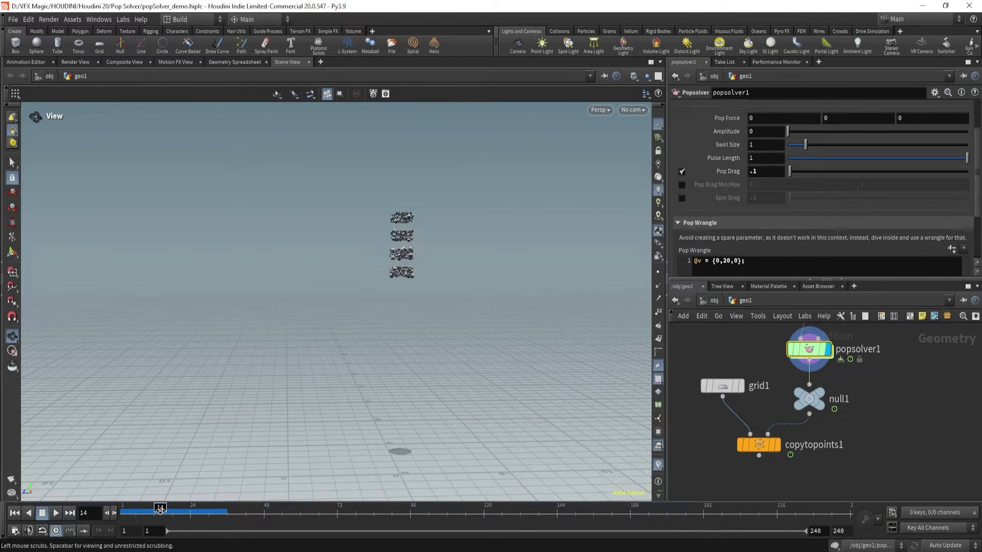
scroll(740, 207, "down", 1)
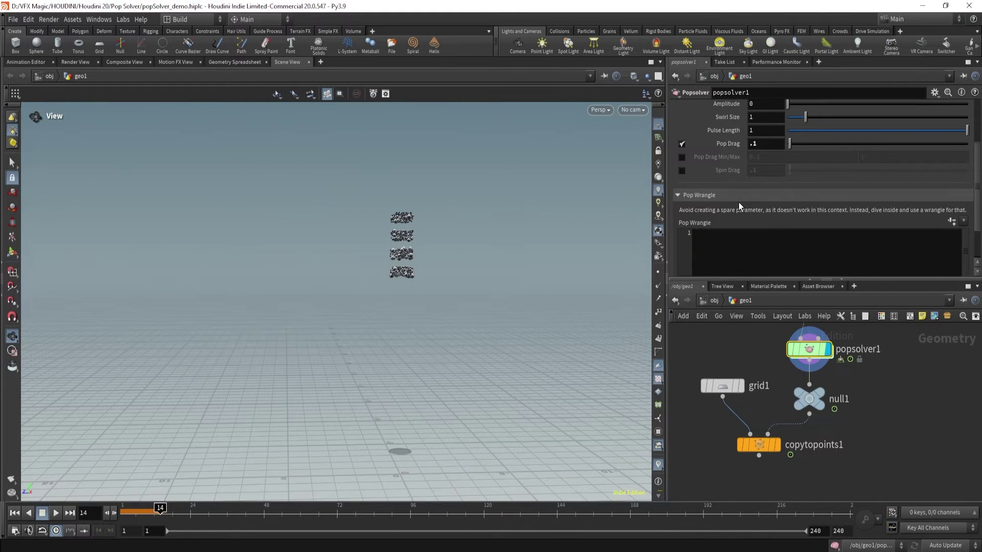
Review popsolver1's Properties, Setup, Forces, Source, Collision and Look parameter groups.
scroll(738, 201, "up", 5)
left_click(709, 134)
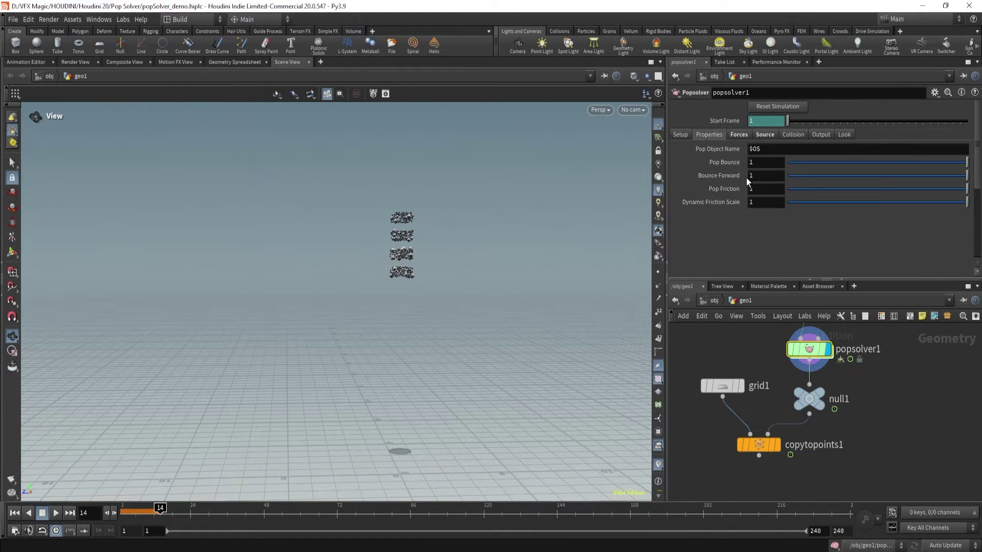
left_click(681, 135)
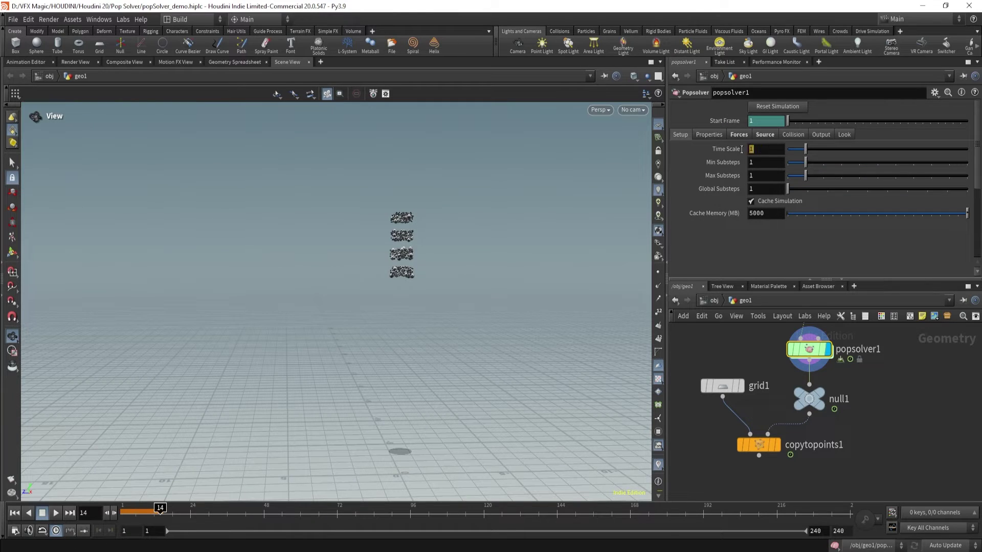
double_click(760, 163)
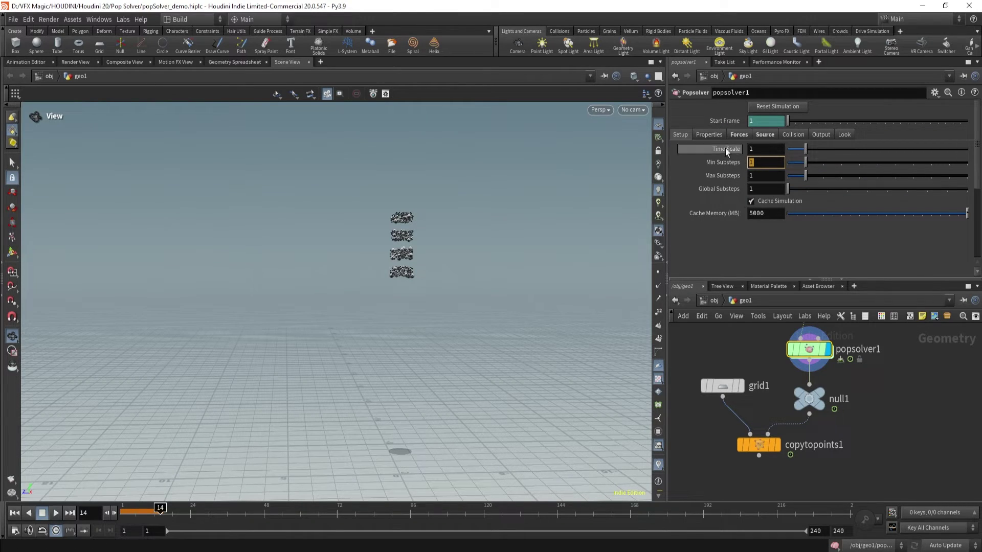
left_click(707, 134)
left_click(733, 134)
left_click(764, 135)
left_click(790, 135)
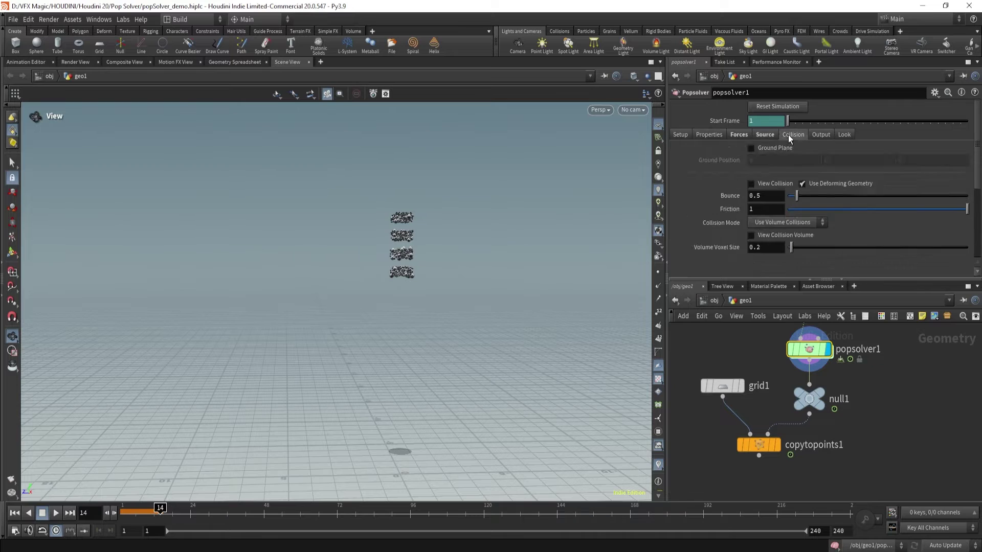
left_click(844, 135)
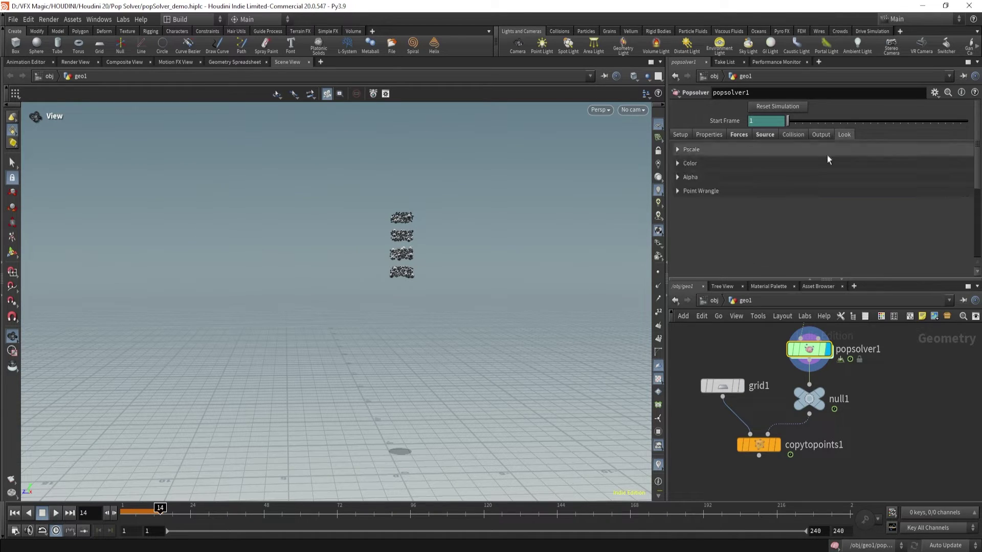
Expand the Pscale settings of popsolver1, turn off Add Sprites and return to frame 1.
left_click(696, 153)
left_click(756, 161)
left_click_drag(153, 510, 123, 510)
left_click_drag(379, 369, 438, 278)
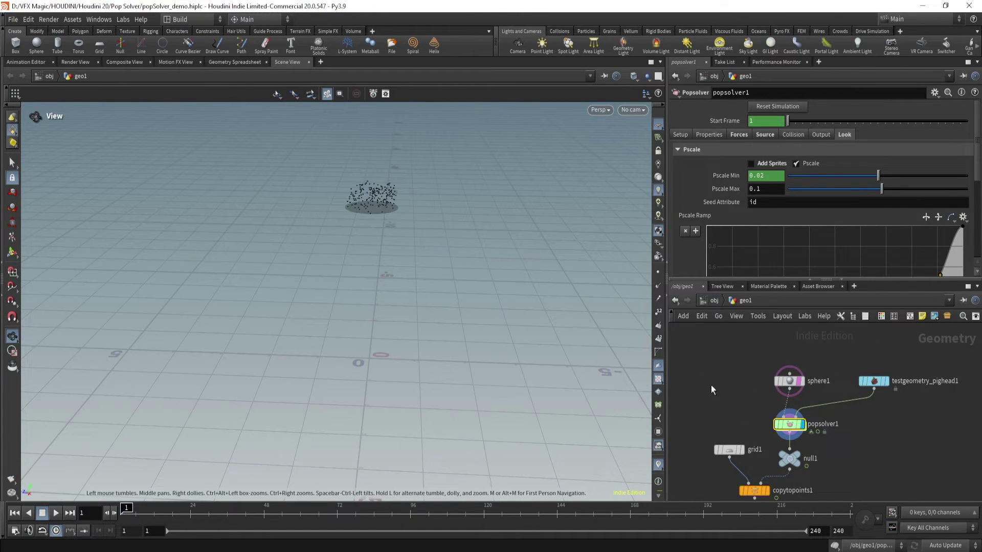
Turn on View Collision for popsolver1 to display the pig head collider.
middle_click_drag(711, 390, 715, 381)
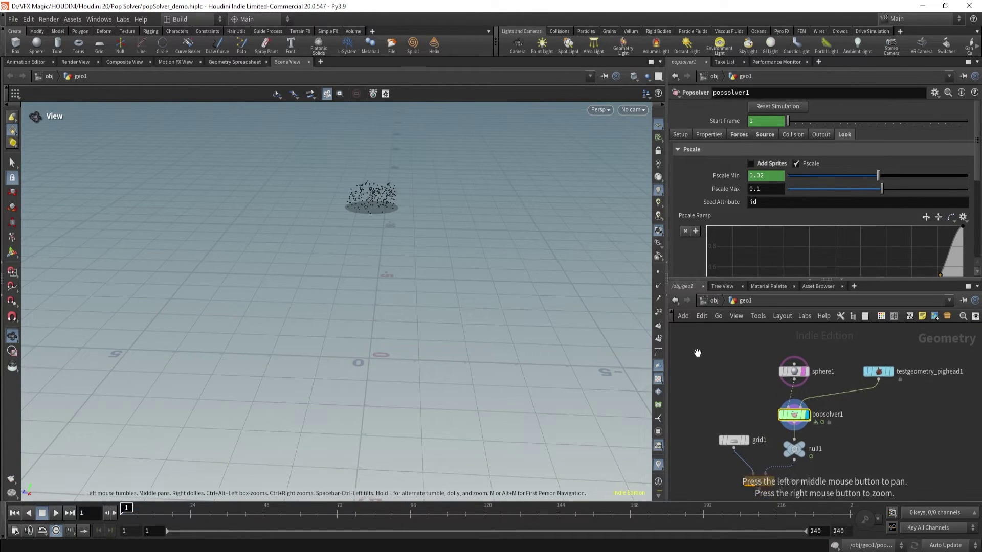
left_click(794, 135)
left_click(751, 184)
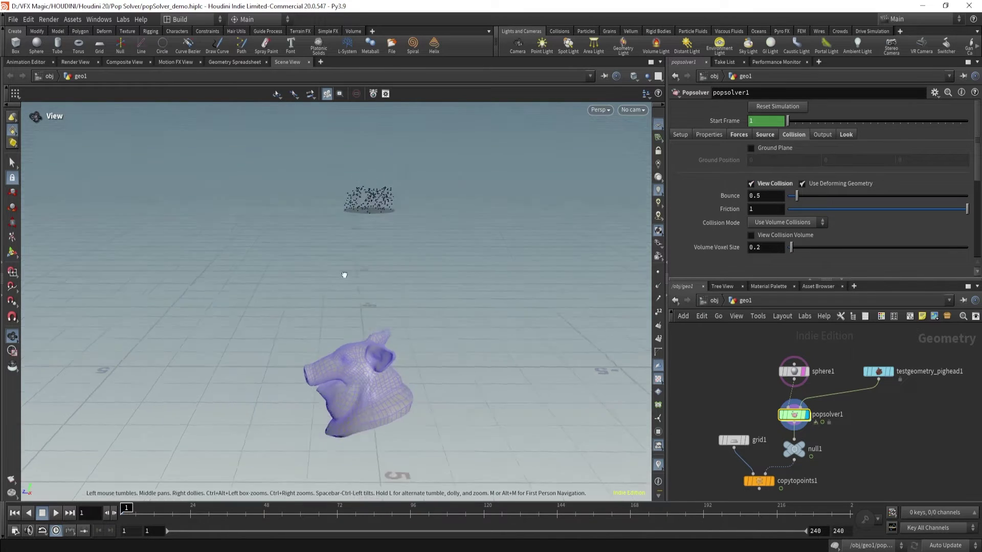
left_click_drag(350, 271, 394, 302)
Set the Uniform Scale of testgeometry_pighead1 to 2.
left_click(878, 372)
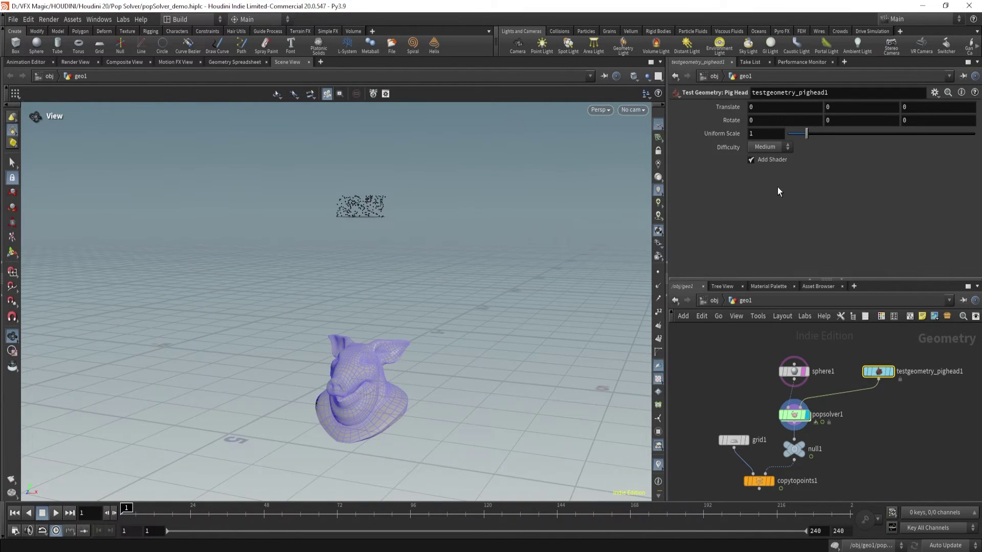
double_click(772, 134)
type("2")
key("Return")
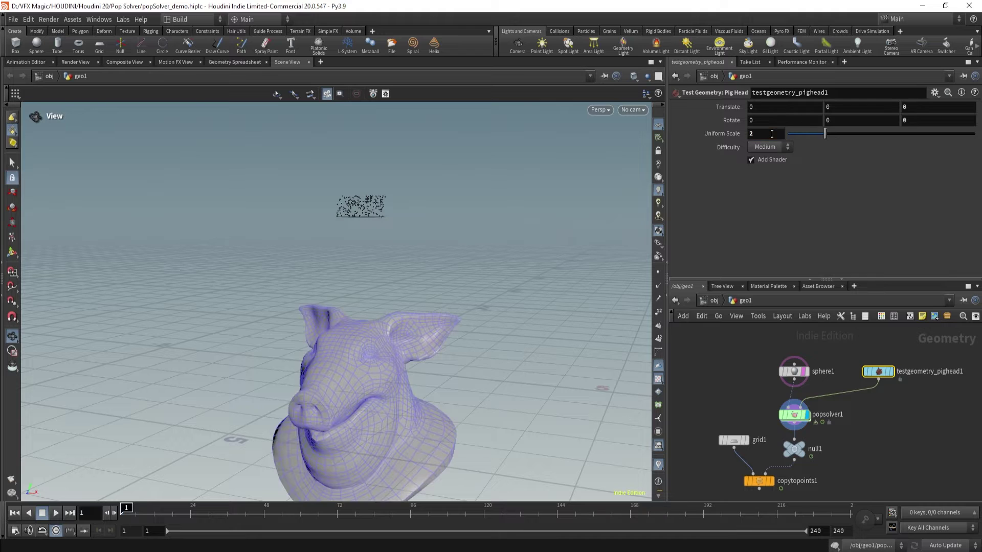
Turn off Use Deforming Geometry in popsolver1's collision settings and look at the pig head from the front.
left_click(794, 415)
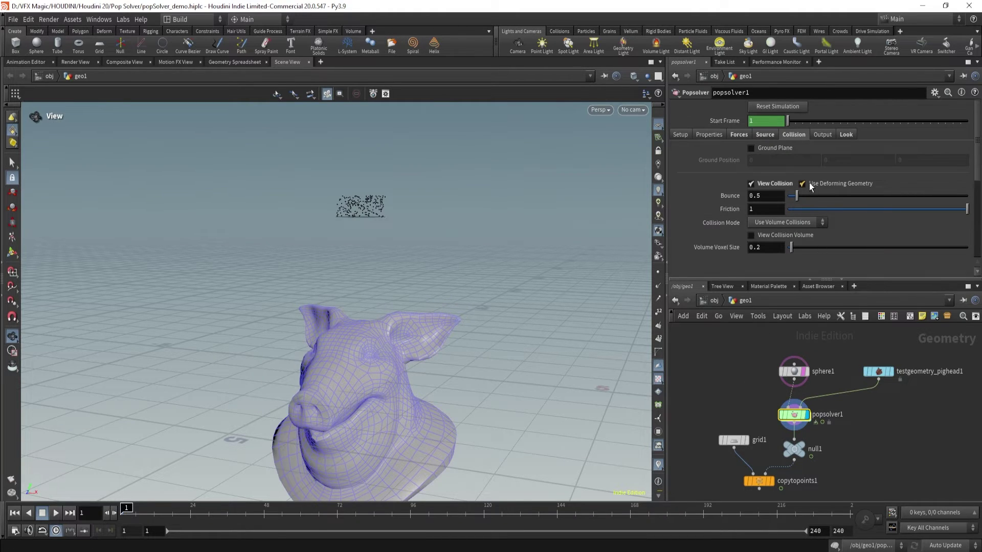
left_click(809, 183)
right_click_drag(380, 312, 334, 309)
left_click_drag(334, 310, 381, 309)
middle_click_drag(382, 309, 376, 264)
right_click_drag(376, 264, 318, 288)
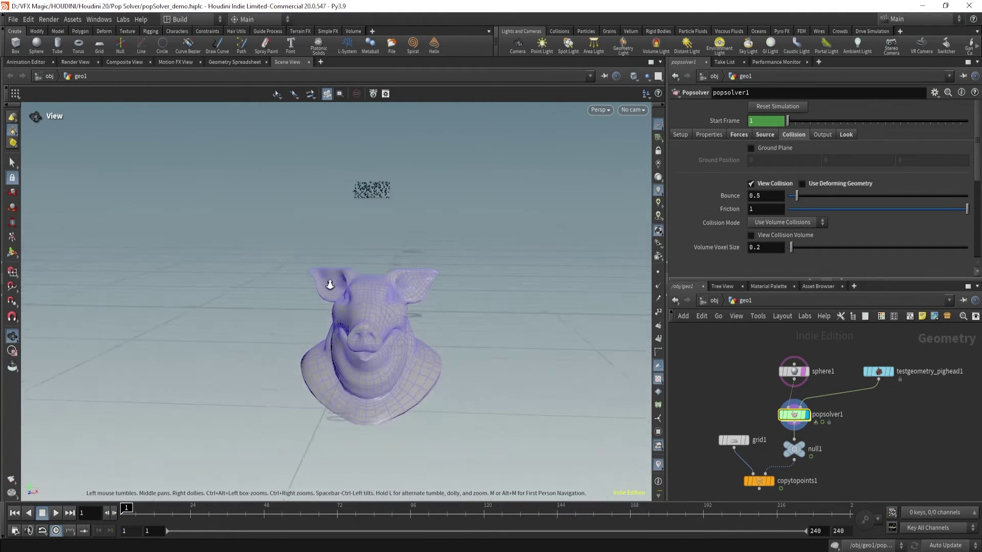
left_click_drag(318, 288, 327, 306)
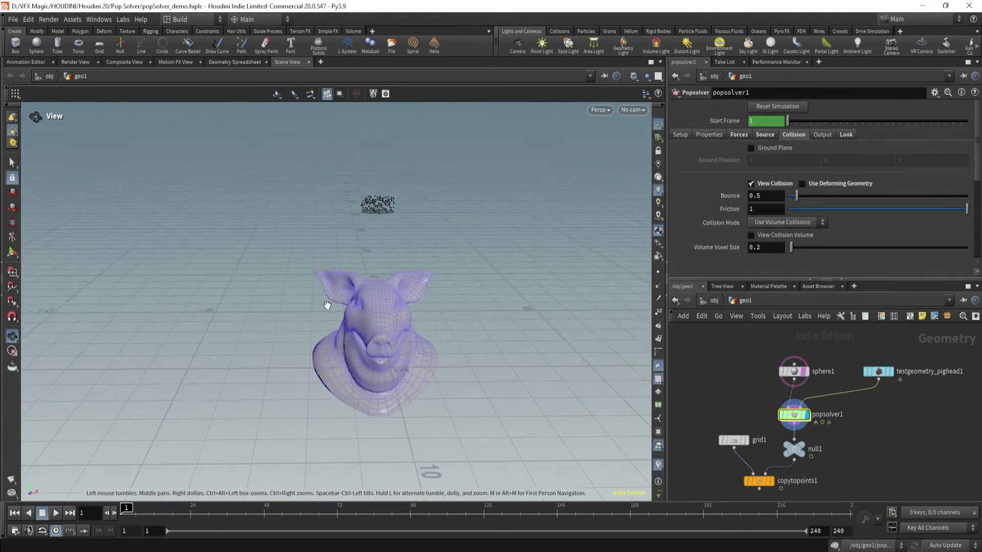
Display popsolver1's collision volume and set the Volume Voxel Size to 0.05.
left_click(751, 235)
scroll(424, 309, "up", 3)
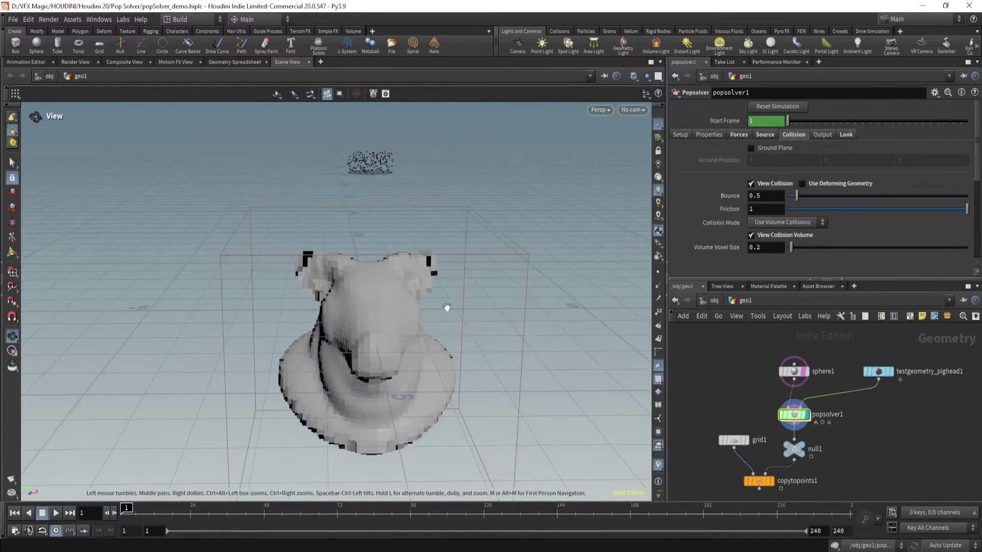
left_click(770, 247)
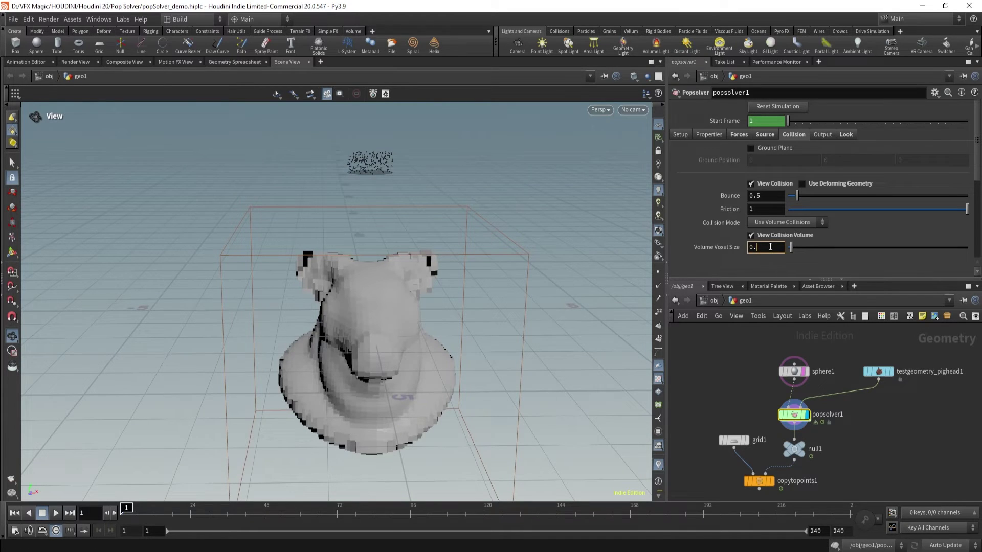
type("5")
key("Return")
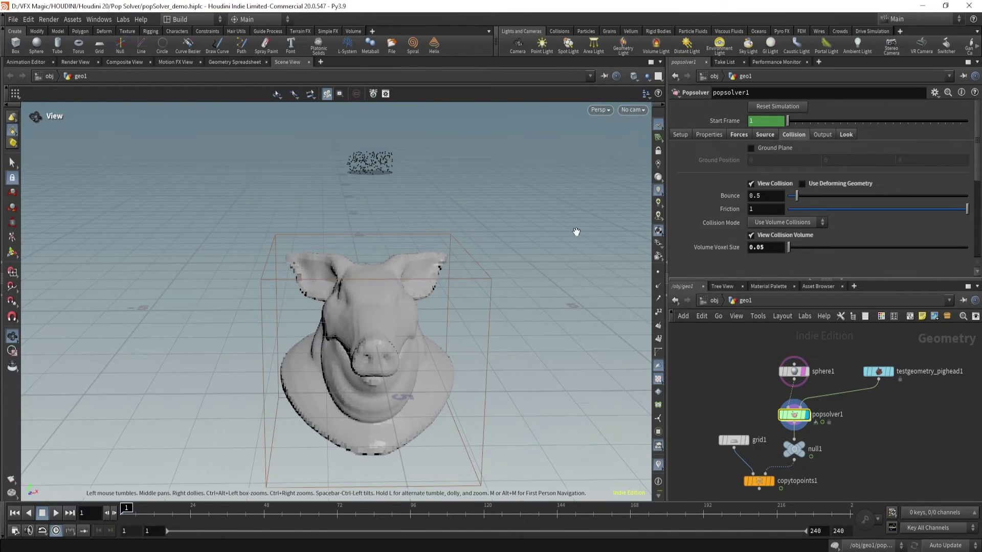
Hide the collision volume and play the simulation to examine how the particles hit the pig head.
left_click(774, 236)
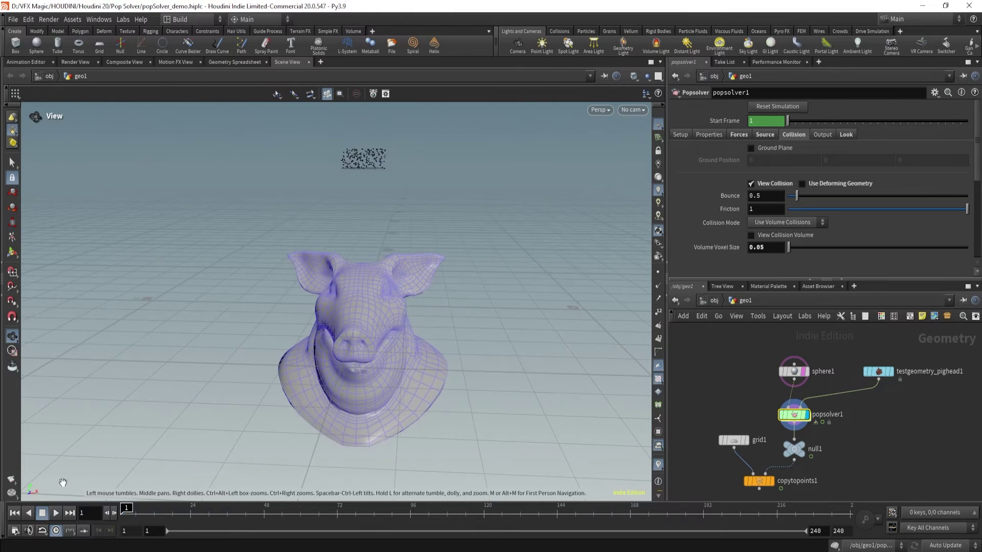
left_click(56, 515)
scroll(326, 349, "down", 3)
middle_click_drag(326, 348, 328, 388)
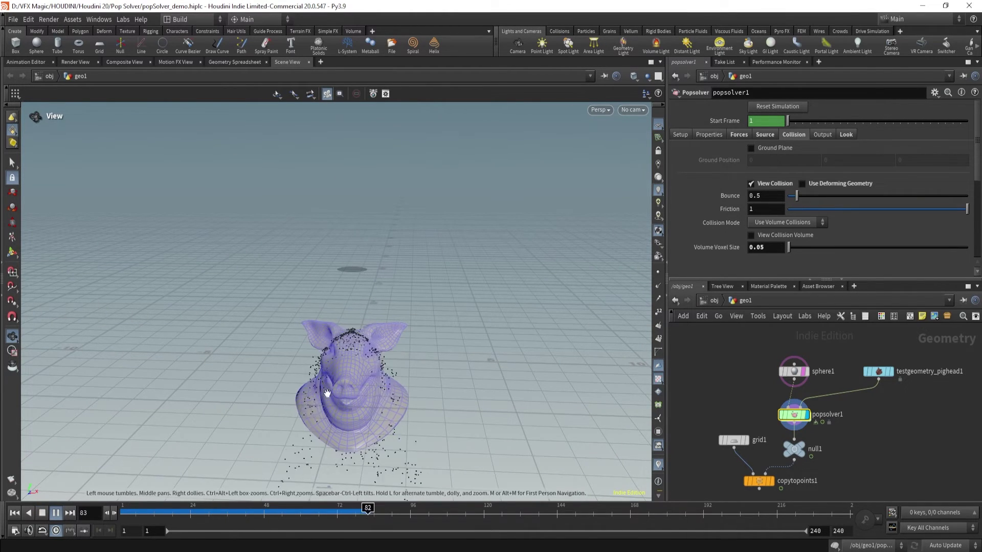
left_click(284, 508)
Set popsolver1's collision Bounce to 0.1 and replay the simulation from the first frame.
scroll(776, 220, "down", 1)
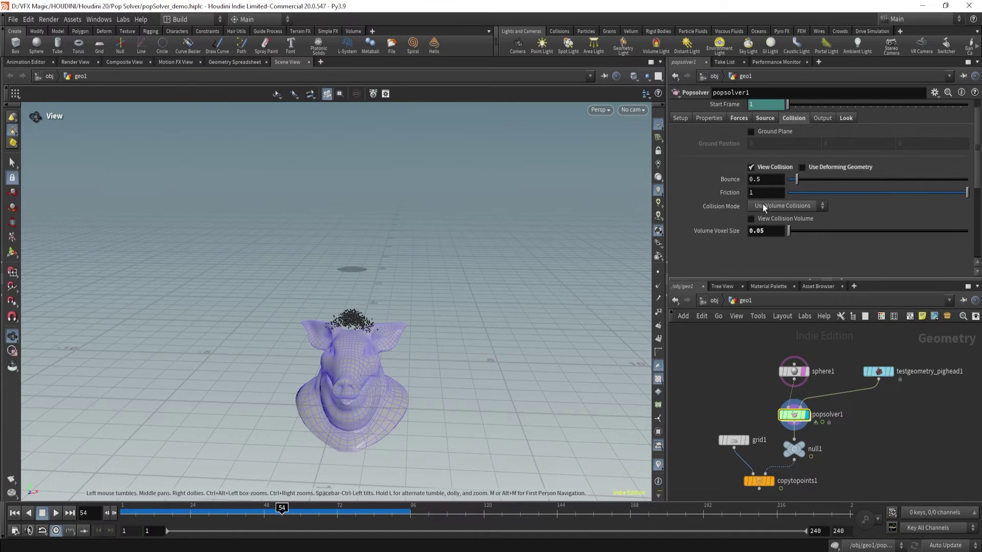
type(".1")
key("Return")
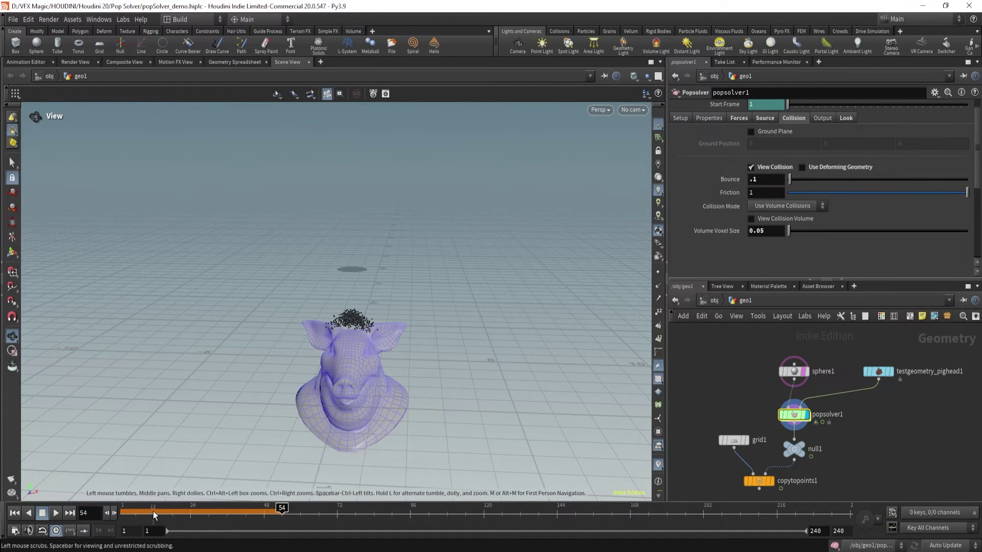
left_click(14, 513)
left_click(54, 512)
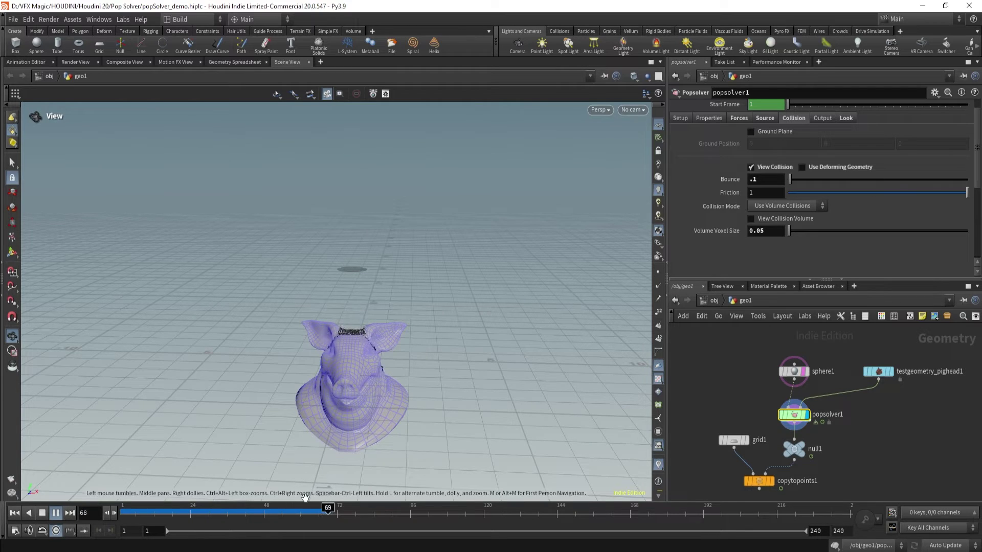
left_click_drag(309, 514, 181, 511)
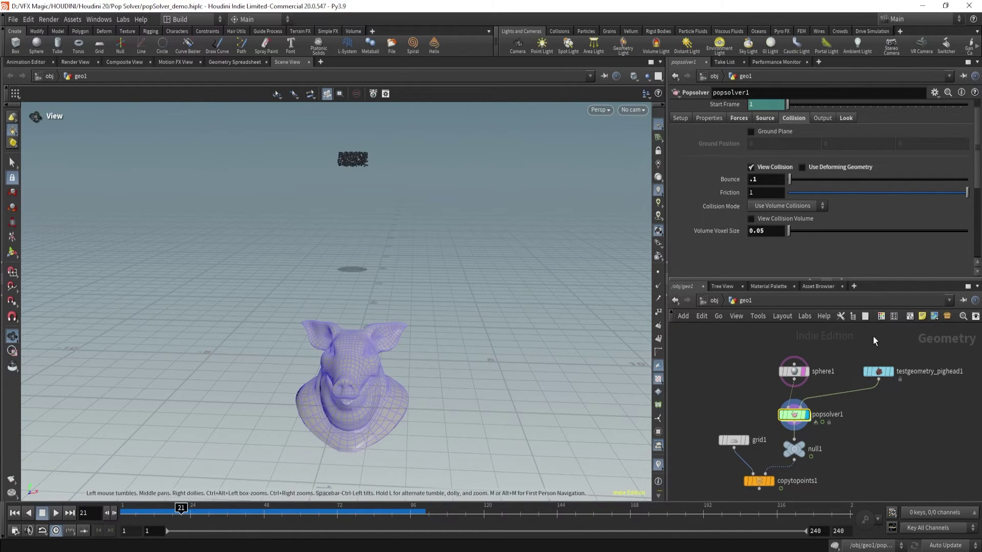
Animate testgeometry_pighead1 by setting its Y rotation to $F.
left_click(878, 371)
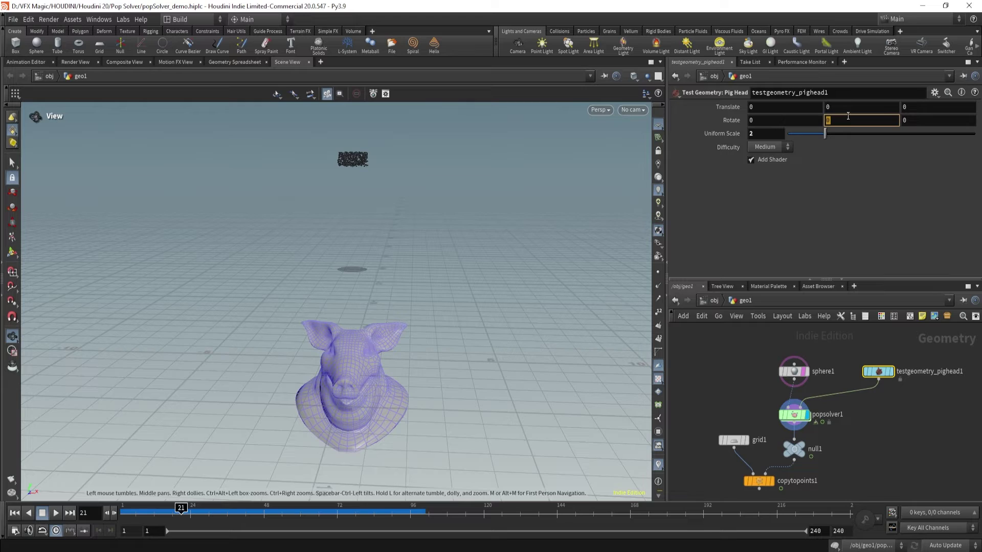
type("$F")
key("Return")
Turn on Use Deforming Geometry for popsolver1 and replay the simulation against the rotating pig head.
left_click(795, 415)
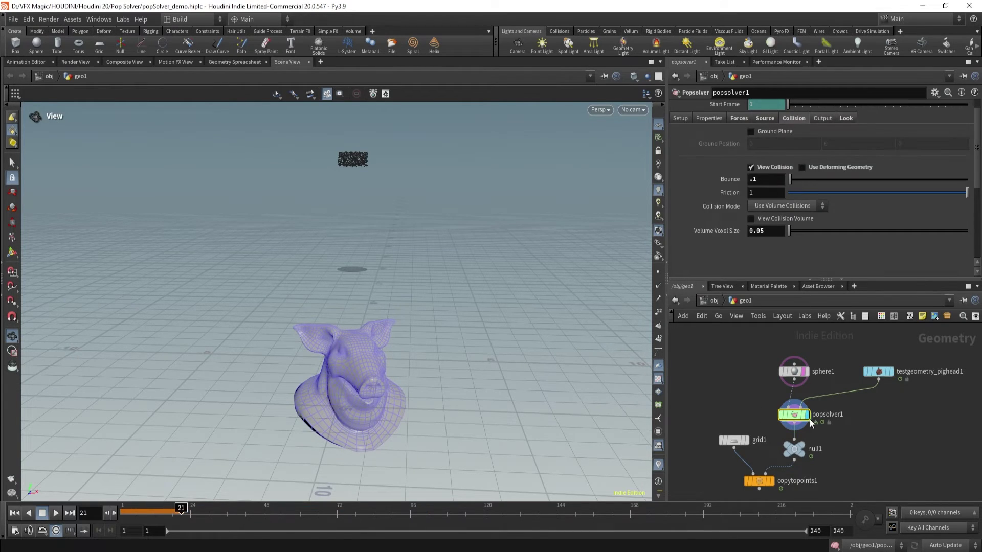
left_click(803, 168)
left_click_drag(162, 511, 71, 509)
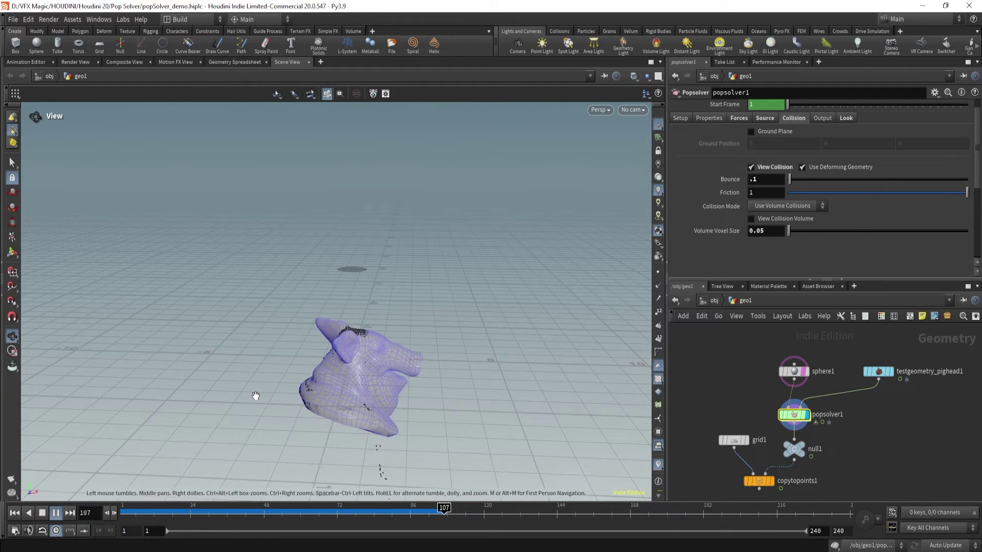
right_click_drag(352, 392, 399, 380)
left_click_drag(399, 380, 328, 395)
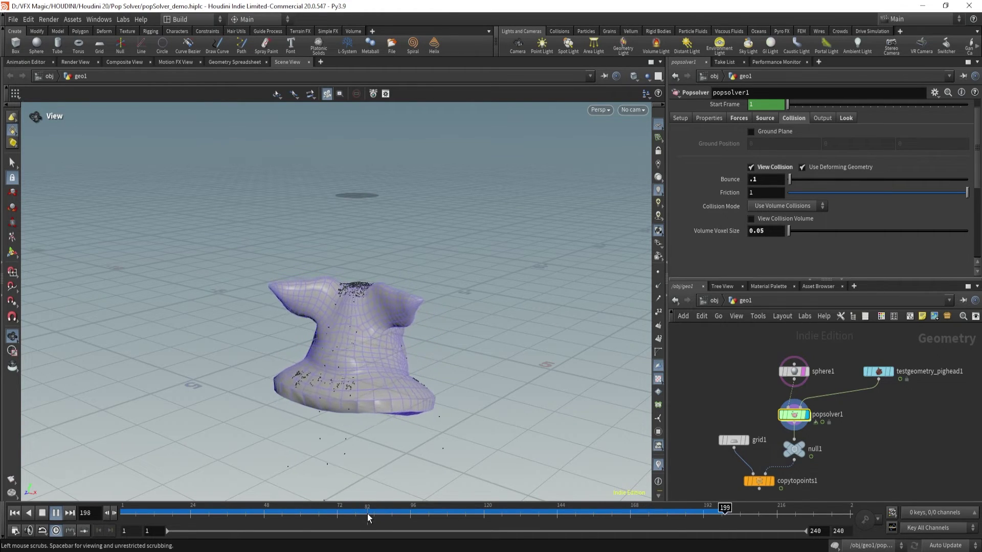
left_click_drag(370, 512, 121, 512)
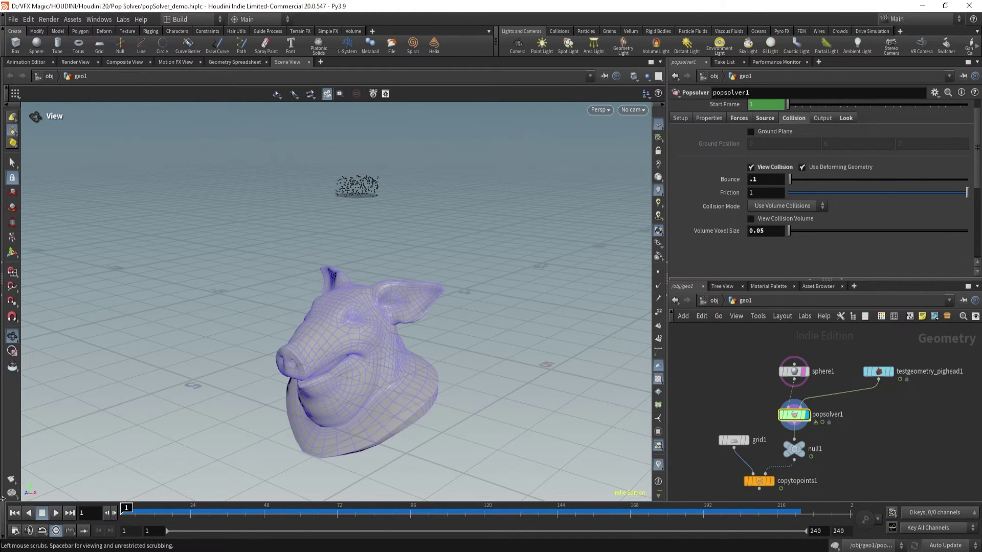
Set popsolver1's Collision Mode to Use Surface Collisions, play the simulation and return to frame 1.
left_click(770, 206)
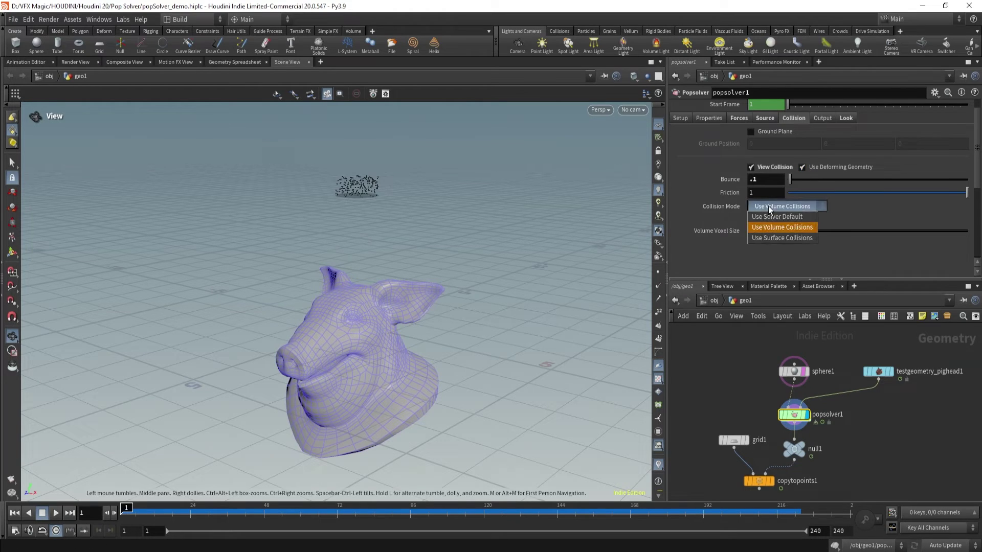
left_click(772, 237)
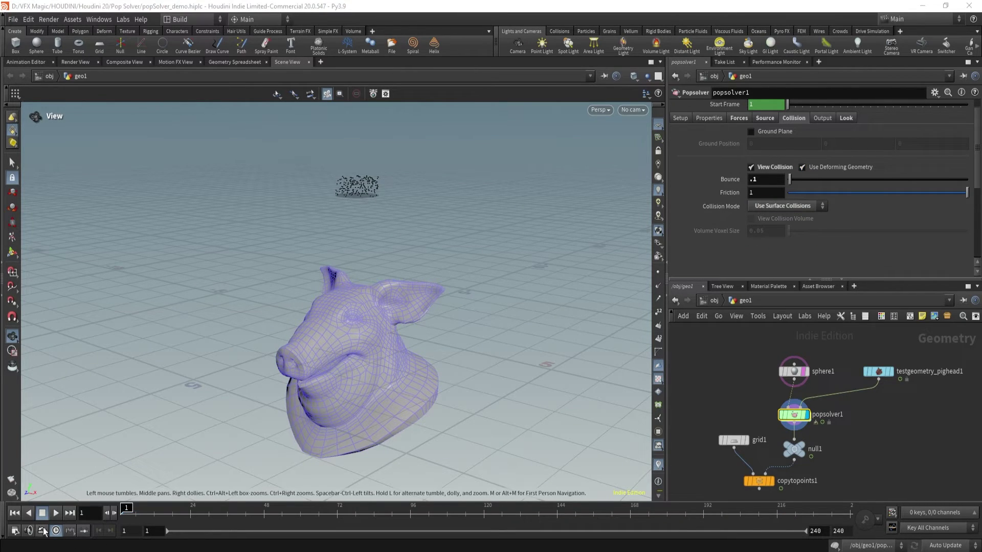
left_click(53, 513)
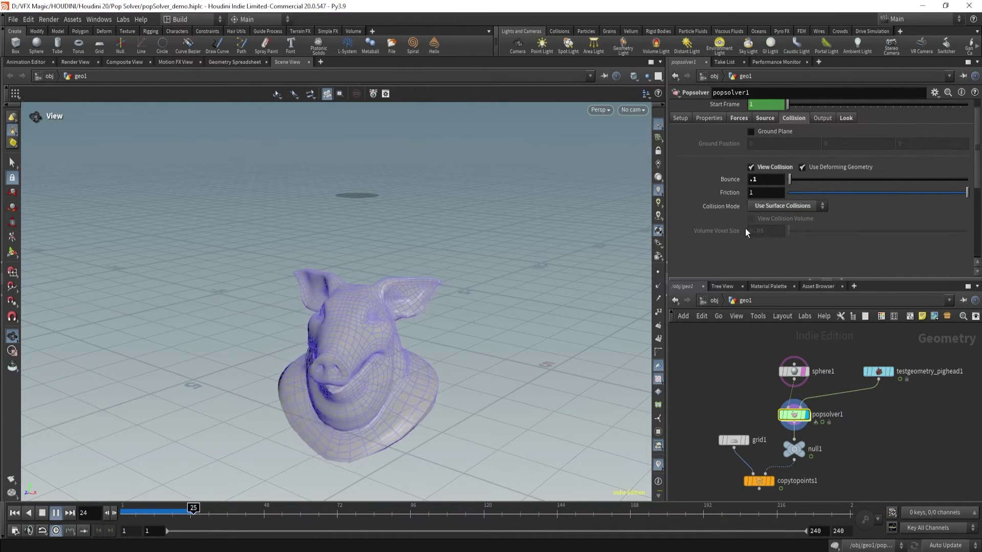
left_click(42, 514)
left_click_drag(233, 509, 123, 509)
Turn off View Collision for popsolver1 and open its Output settings.
scroll(806, 198, "up", 1)
left_click(751, 184)
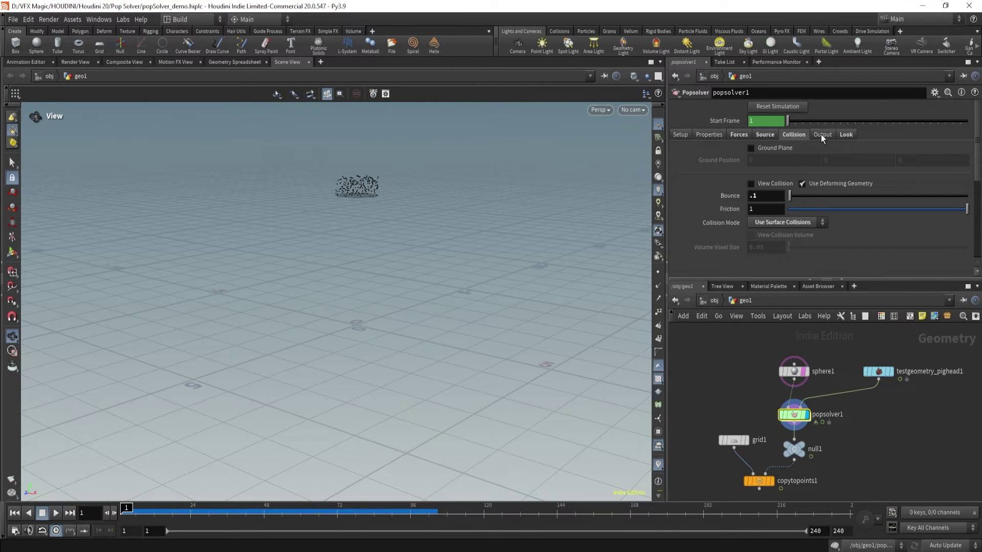
left_click(821, 134)
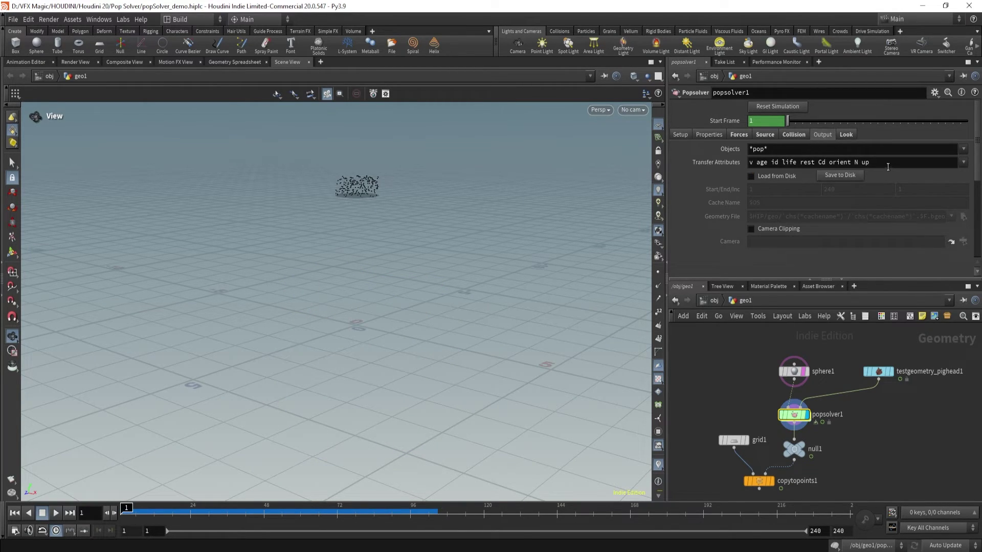
Test Camera Clipping on popsolver1 through /obj/cam1 with Z Near at 5.84, and switch clipping off.
left_click_drag(889, 162, 711, 164)
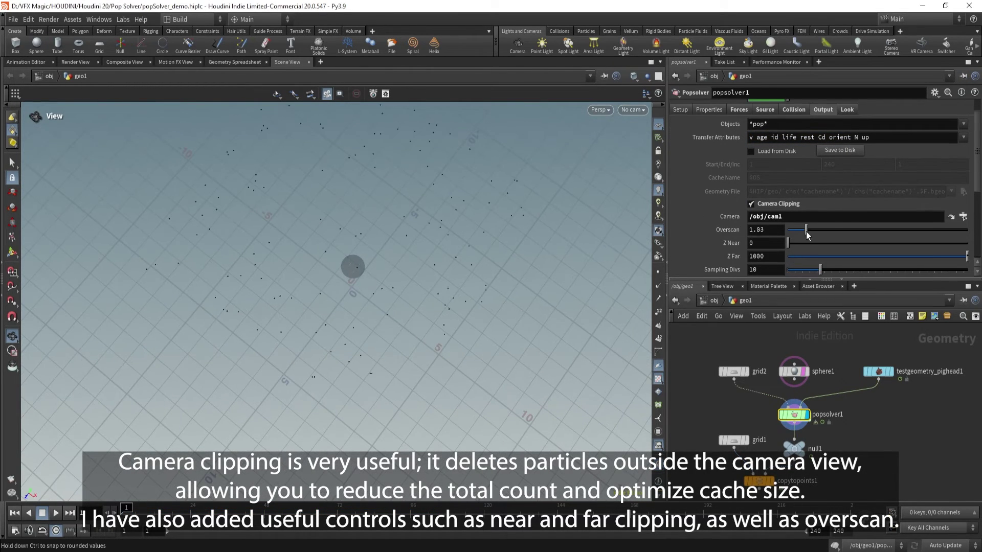
left_click(765, 134)
left_click(775, 203)
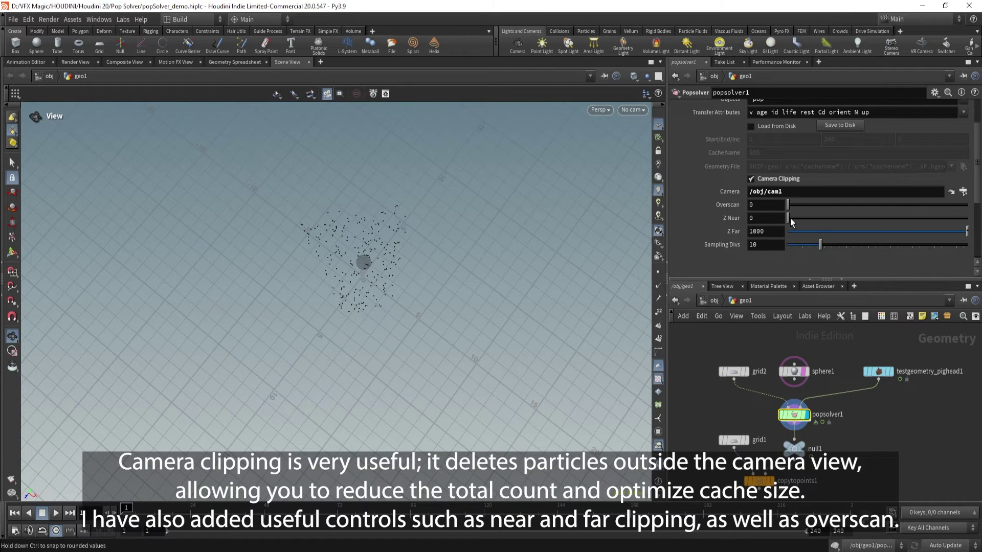
left_click_drag(790, 219, 893, 217)
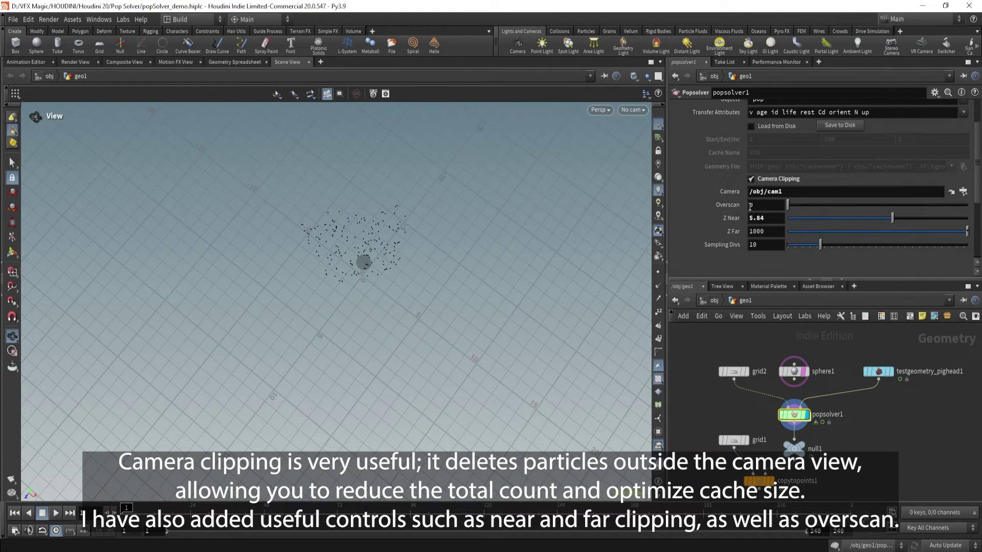
left_click(760, 180)
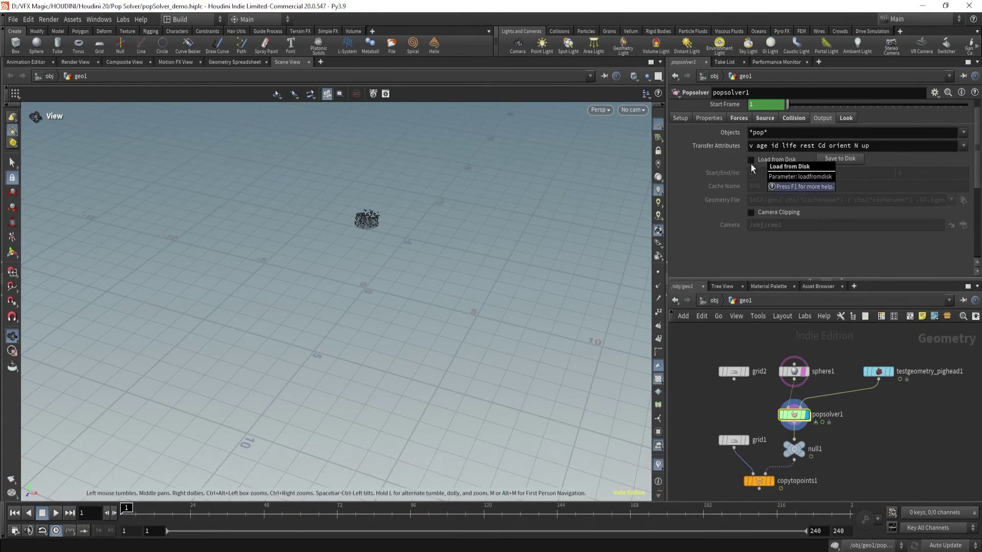
Turn on Load from Disk for popsolver1 and save the simulation cache to disk for frames 1 to 240.
scroll(764, 191, "up", 1)
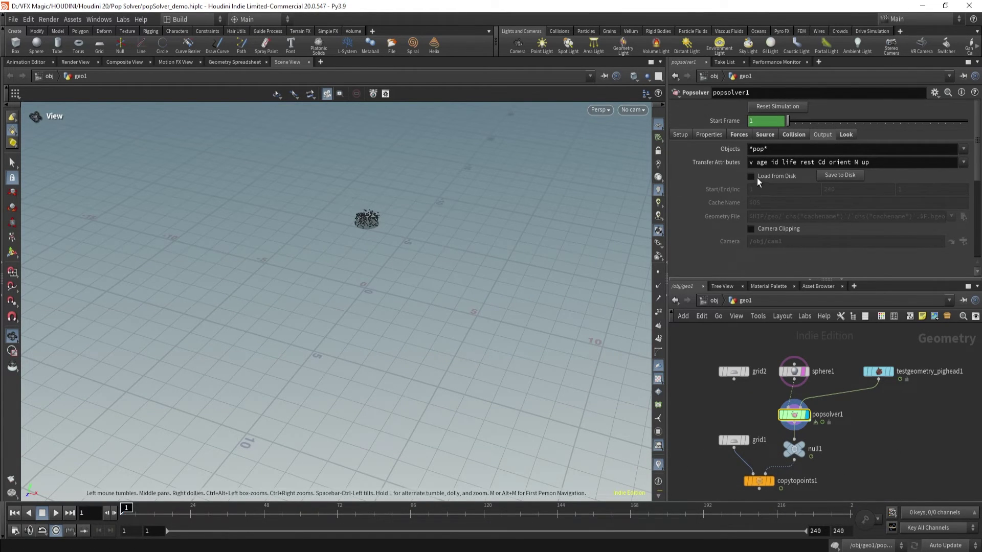
left_click(756, 178)
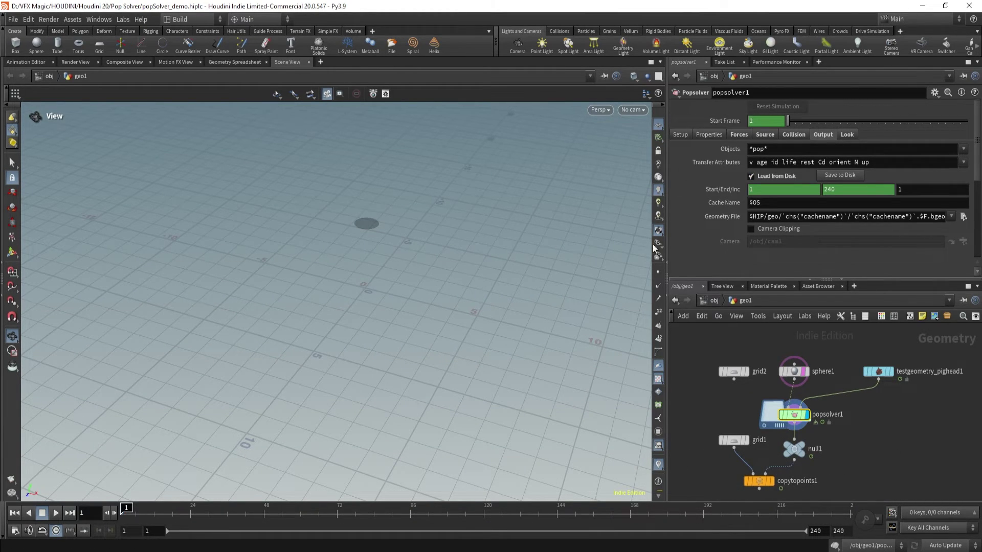
left_click(840, 176)
mouse_move(126, 509)
left_mouse_down()
mouse_move(511, 509)
mouse_move(123, 509)
left_mouse_up()
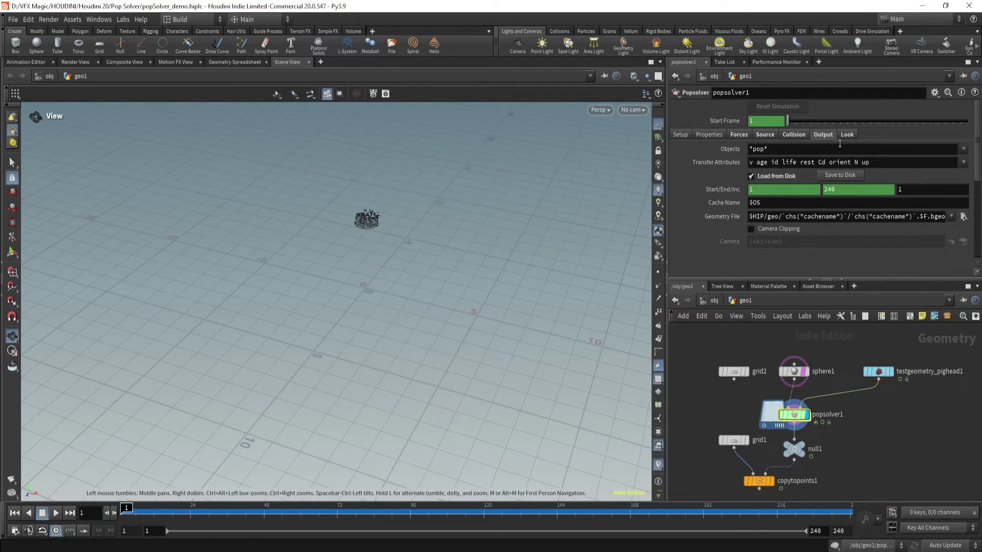
Turn on Add Sprites in popsolver1's Look settings and view the sized particles at frame 27.
left_click(847, 135)
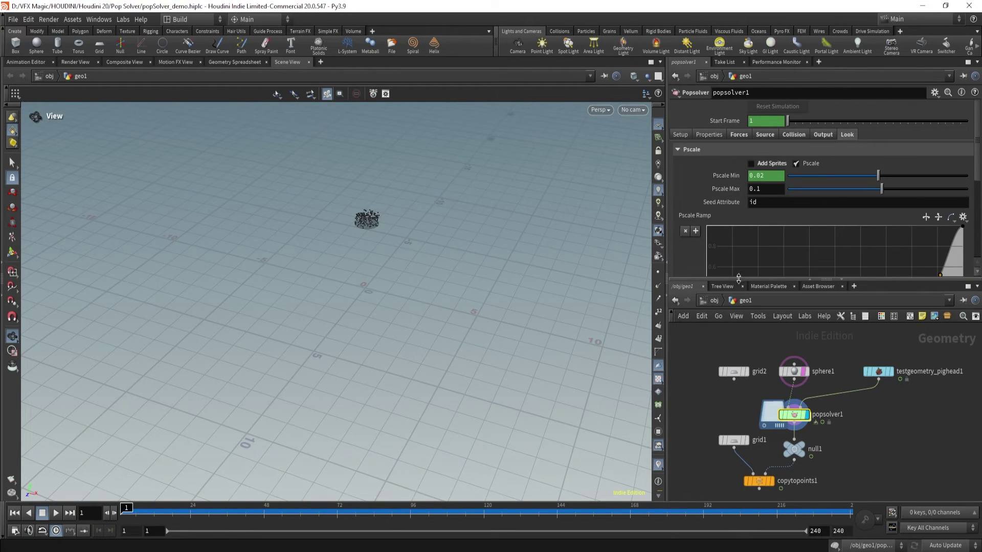
left_click_drag(546, 265, 383, 274)
middle_click_drag(384, 274, 323, 348)
right_click_drag(323, 348, 486, 290)
left_click_drag(487, 290, 473, 293)
left_click(751, 164)
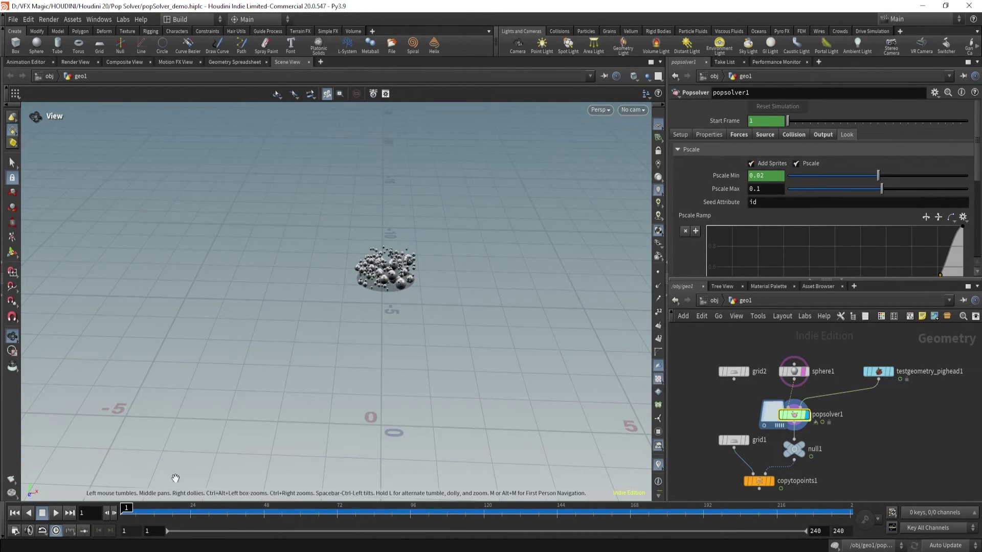
left_click_drag(127, 509, 199, 493)
right_click_drag(480, 254, 357, 300)
middle_click_drag(357, 300, 353, 358)
scroll(691, 215, "down", 3)
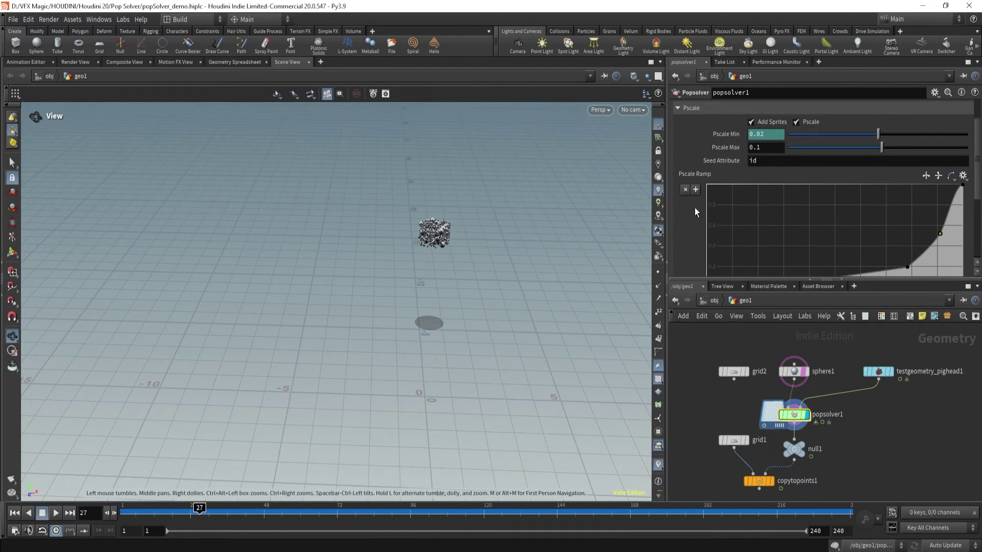
Enable Color in popsolver1's Look settings, driven by the id attribute with Random turned on.
scroll(729, 143, "up", 2)
left_click(678, 117)
left_click(678, 130)
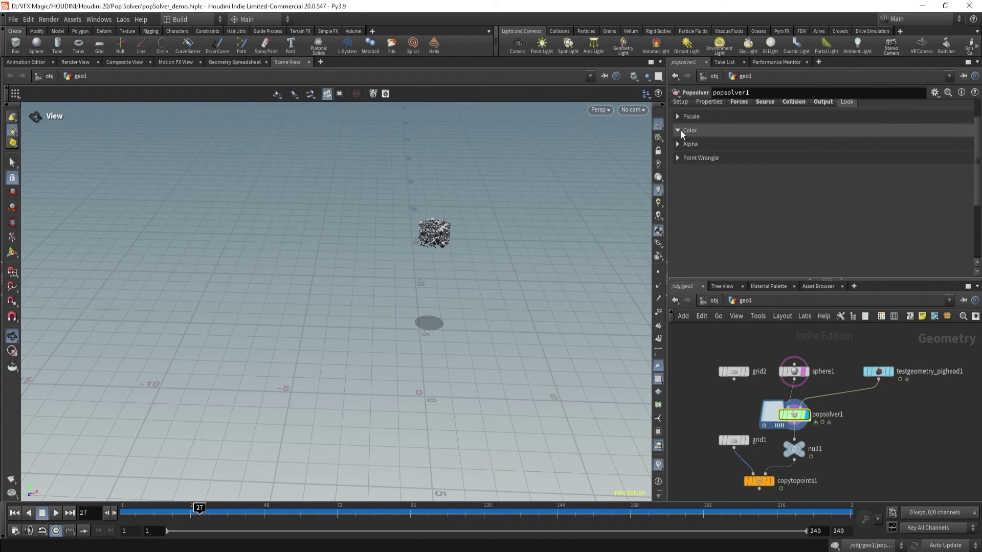
left_click(751, 143)
left_click_drag(185, 512, 221, 510)
double_click(777, 160)
left_click(751, 169)
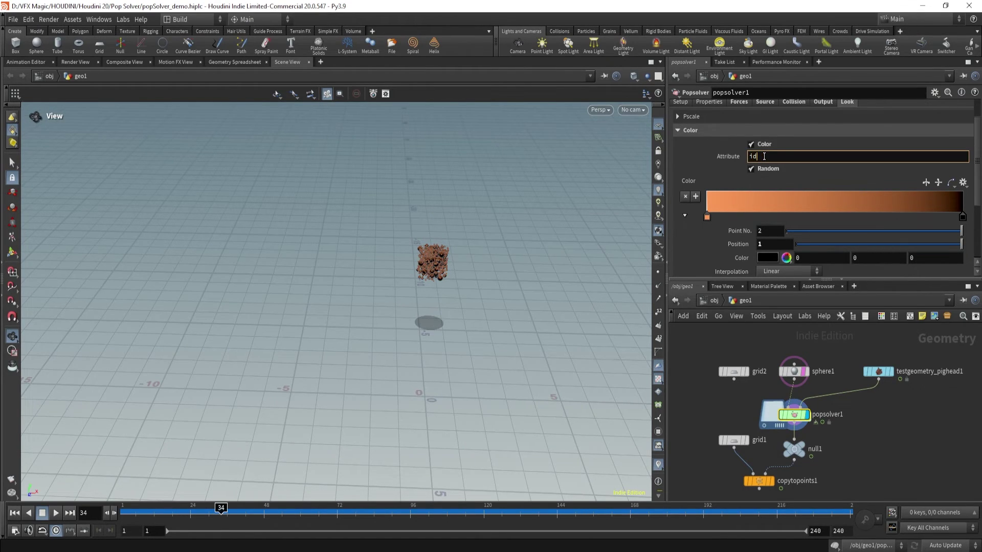
key("Return")
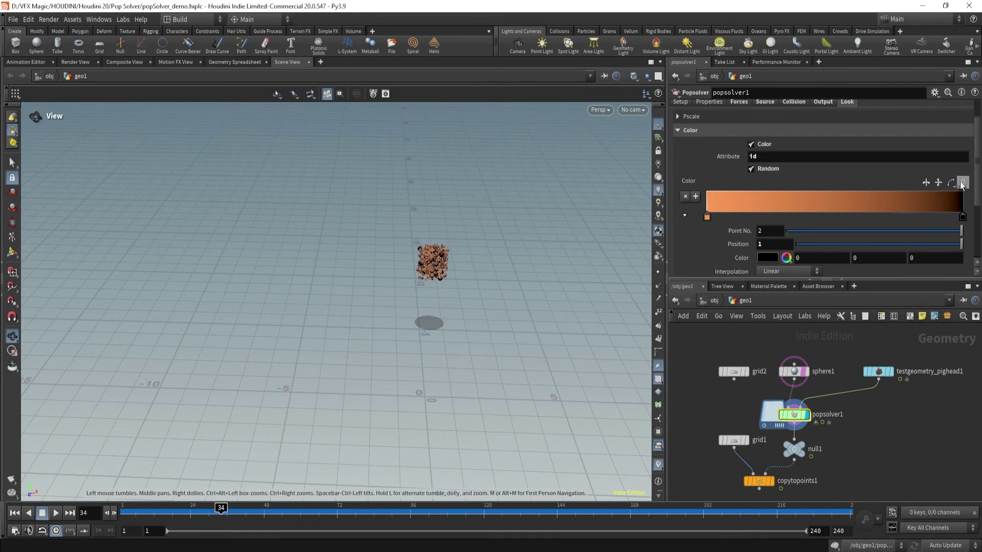
Apply a violet-to-red rainbow preset to the particle color ramp and scrub the timeline to frame 70.
left_click(960, 186)
left_click(938, 241)
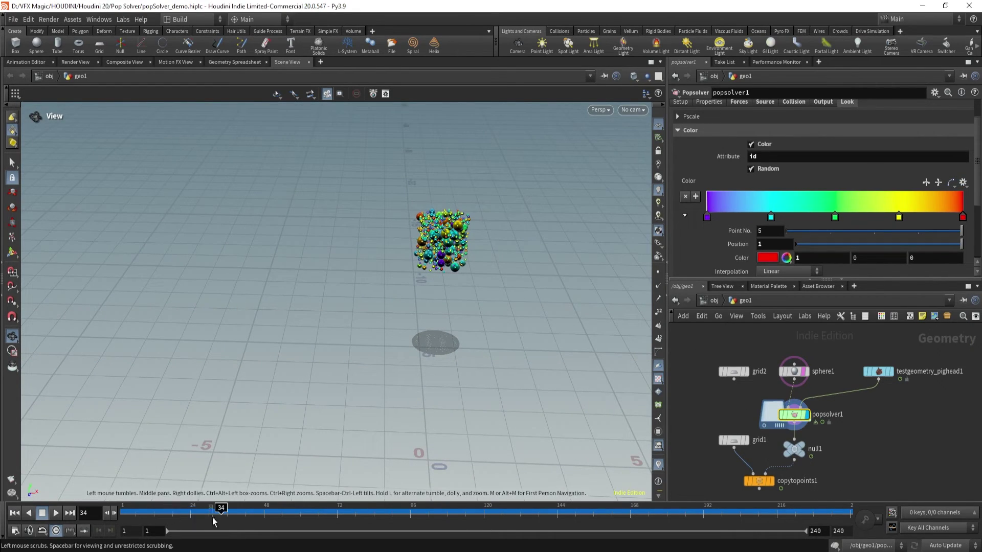
left_click_drag(220, 508, 331, 508)
middle_click_drag(327, 460, 292, 305)
scroll(292, 305, "down", 3)
left_click_drag(292, 305, 326, 326)
scroll(723, 193, "down", 3)
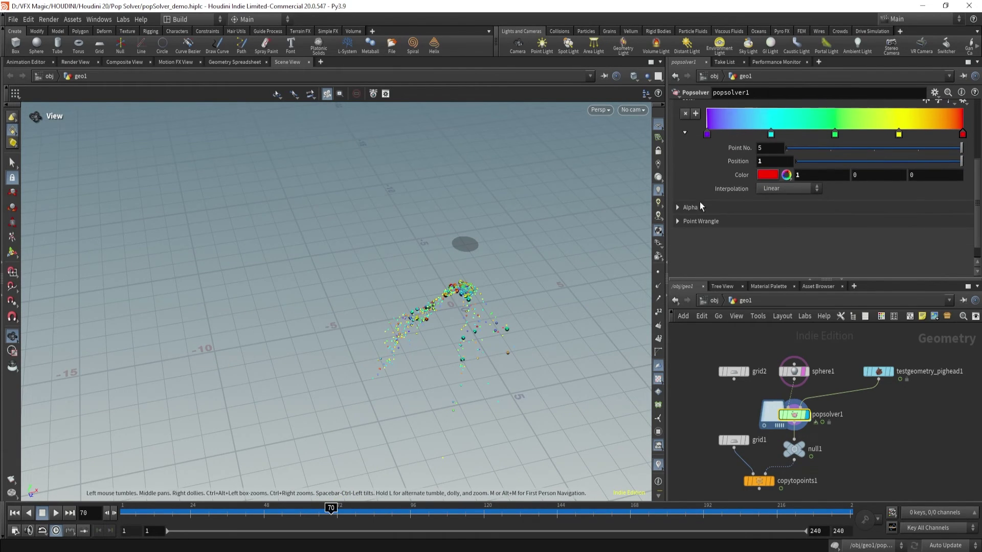
Turn on Alpha for the particles and scrub the timeline back to frame 44.
left_click(751, 215)
left_click(249, 509)
mouse_move(248, 509)
left_mouse_down()
mouse_move(148, 509)
mouse_move(251, 509)
left_mouse_up()
scroll(722, 189, "up", 4)
Set popsolver1's Life Expectancy to 3 and link Life Variance to half of that value.
left_click(742, 134)
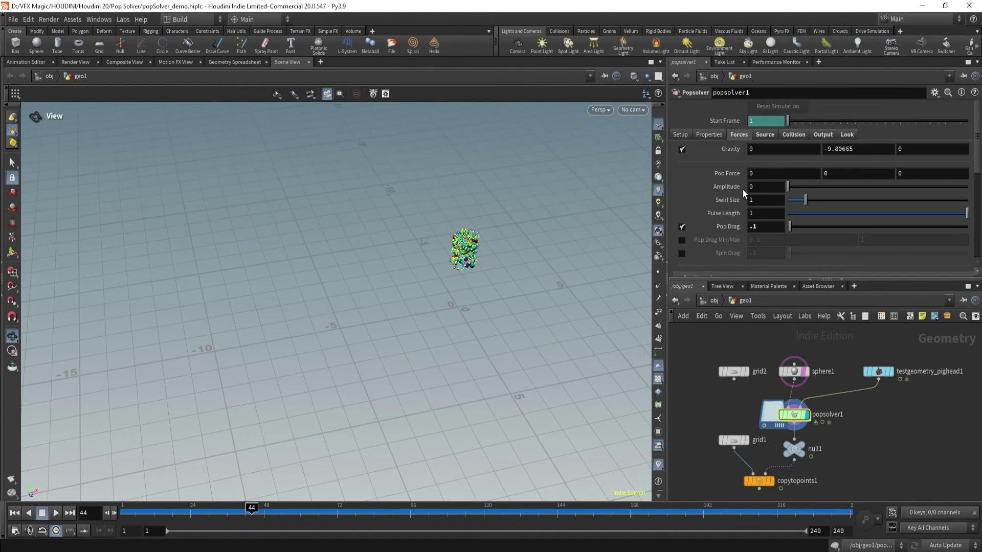
left_click(764, 134)
scroll(762, 182, "down", 1)
scroll(762, 181, "down", 2)
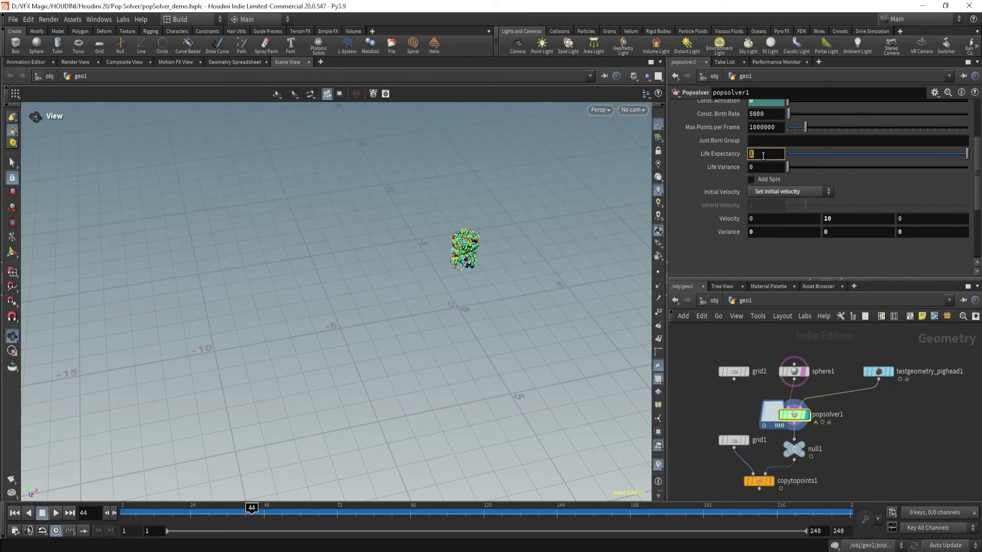
key("Return")
left_click_drag(734, 158, 759, 170)
left_click(774, 187)
left_click(794, 170)
type("/2")
key("Return")
scroll(734, 164, "up", 4)
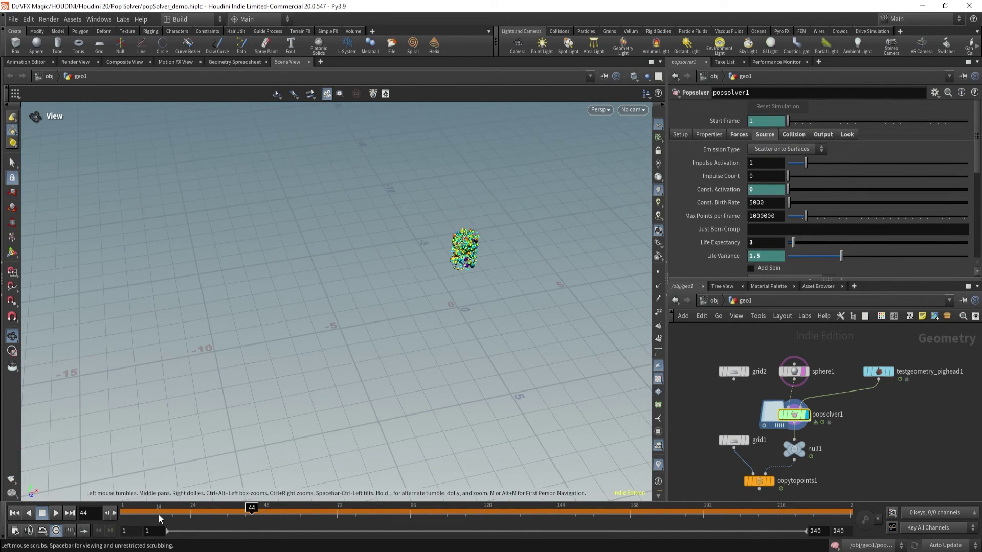
Return to frame 1, save popsolver1's simulation to disk again and scrub the cached result to frame 36.
key("Up")
left_click(797, 138)
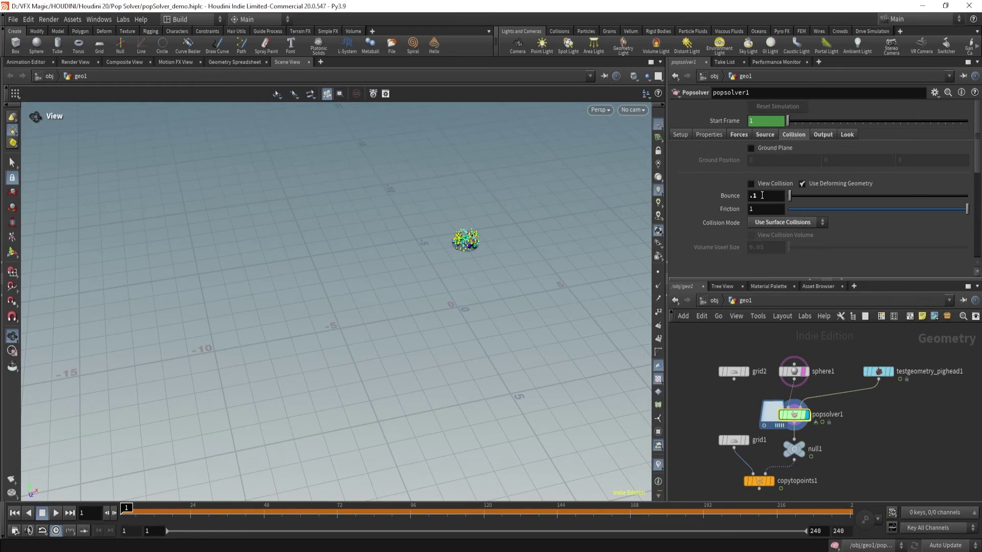
left_click(823, 135)
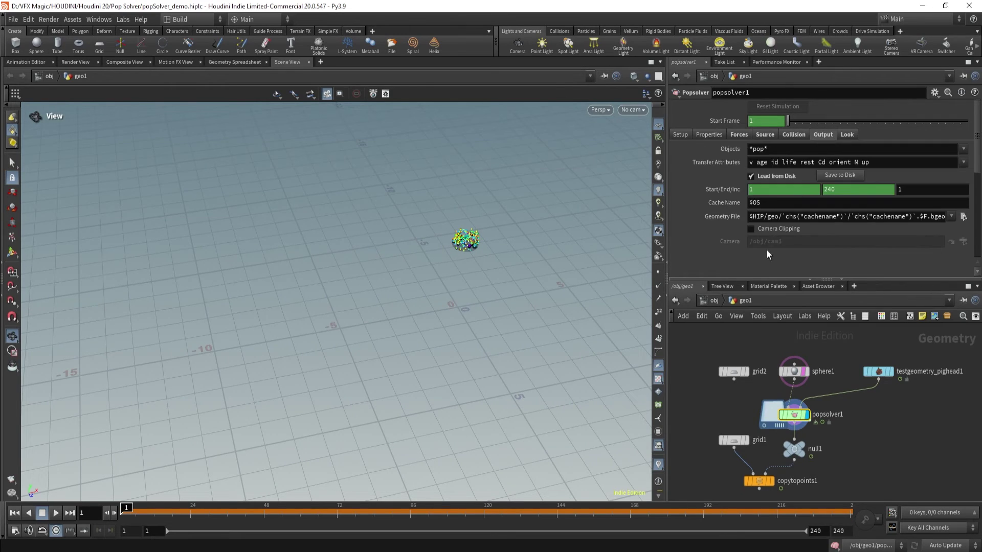
left_click(838, 176)
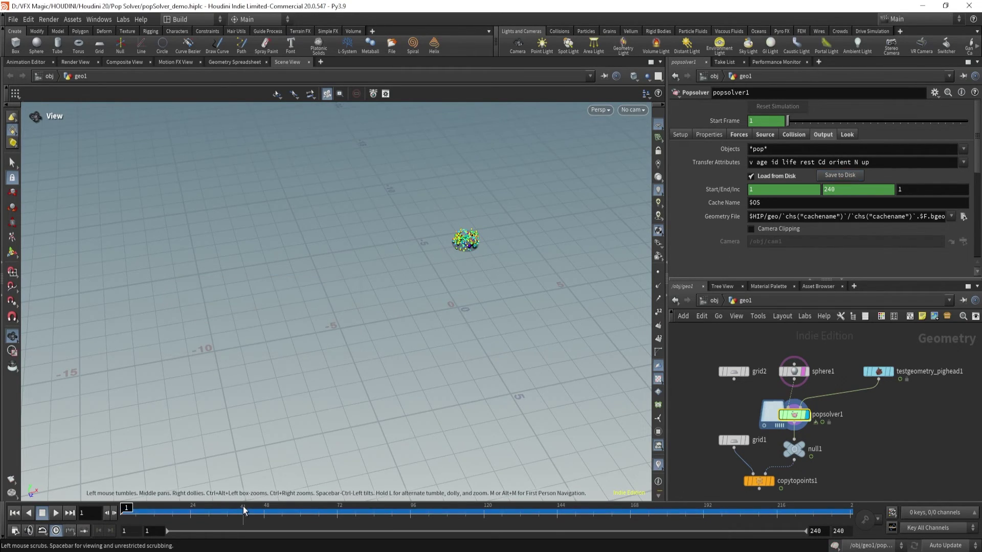
mouse_move(244, 510)
left_mouse_down()
mouse_move(289, 509)
mouse_move(227, 510)
left_mouse_up()
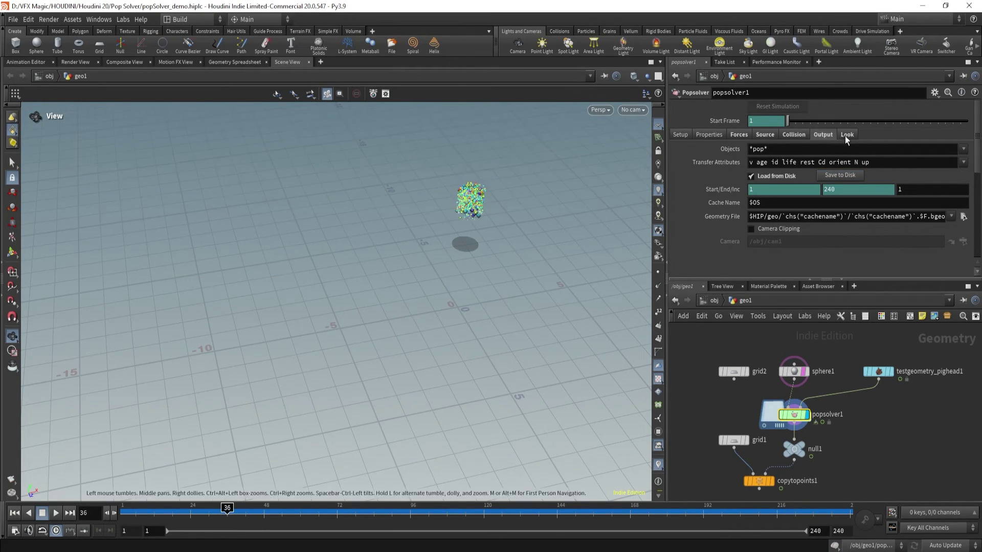
Reopen popsolver1's Look settings and examine the recached particles up to frame 64.
left_click(845, 136)
left_click_drag(467, 245, 455, 233)
scroll(455, 232, "up", 4)
left_click(680, 162)
left_click(680, 162)
left_click(684, 178)
middle_click_drag(569, 208, 253, 451)
left_click_drag(233, 507, 313, 506)
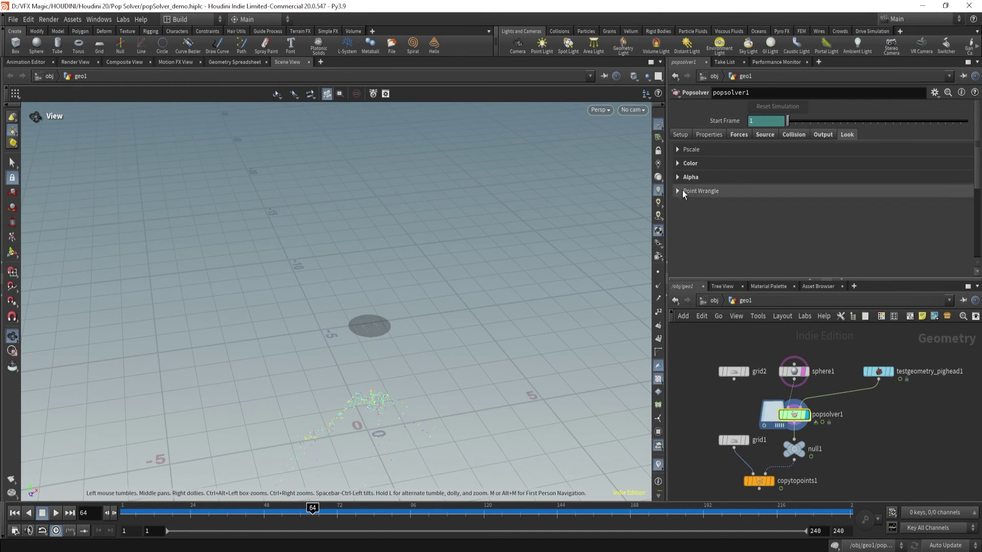
Turn off the particles' Alpha option, comparing the look with it on and off at frame 32.
left_click(691, 177)
scroll(695, 185, "down", 1)
left_click(751, 163)
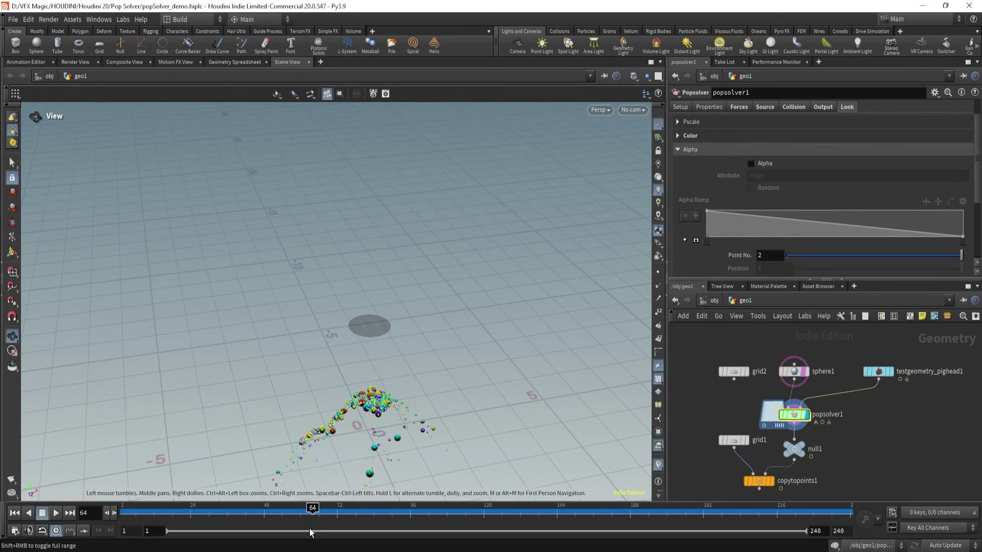
left_click(406, 507)
left_click_drag(407, 508, 215, 508)
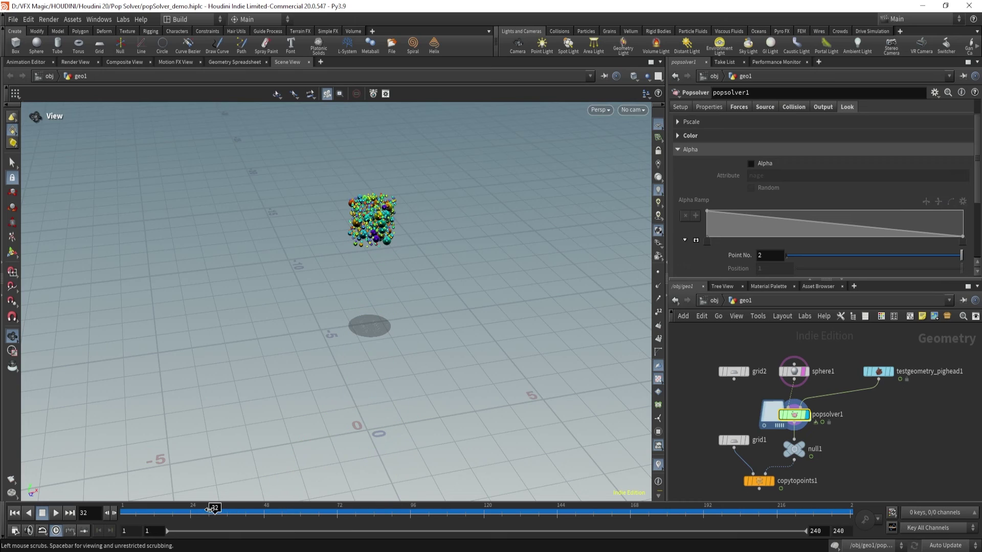
left_click(750, 163)
left_click(750, 163)
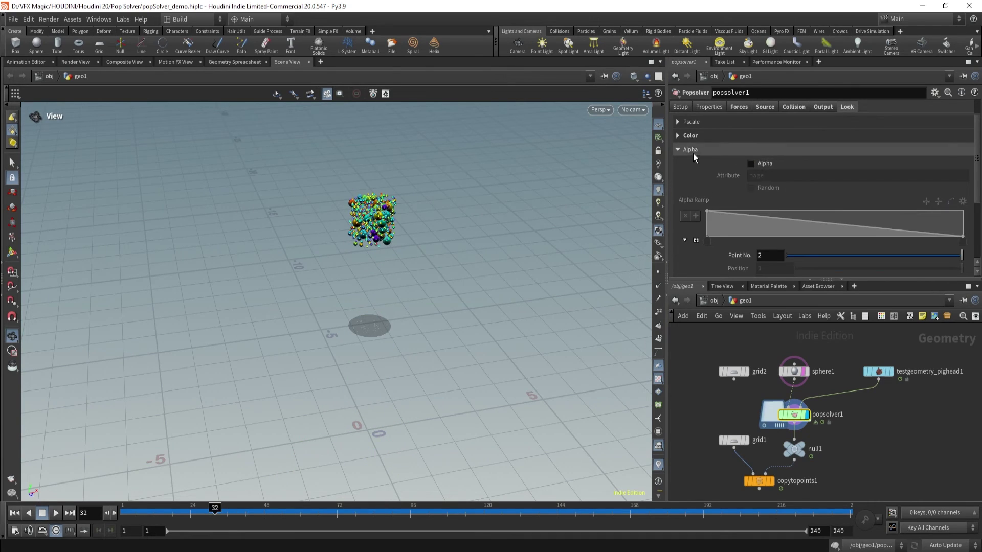
left_click(691, 150)
left_click(684, 121)
left_click(760, 172)
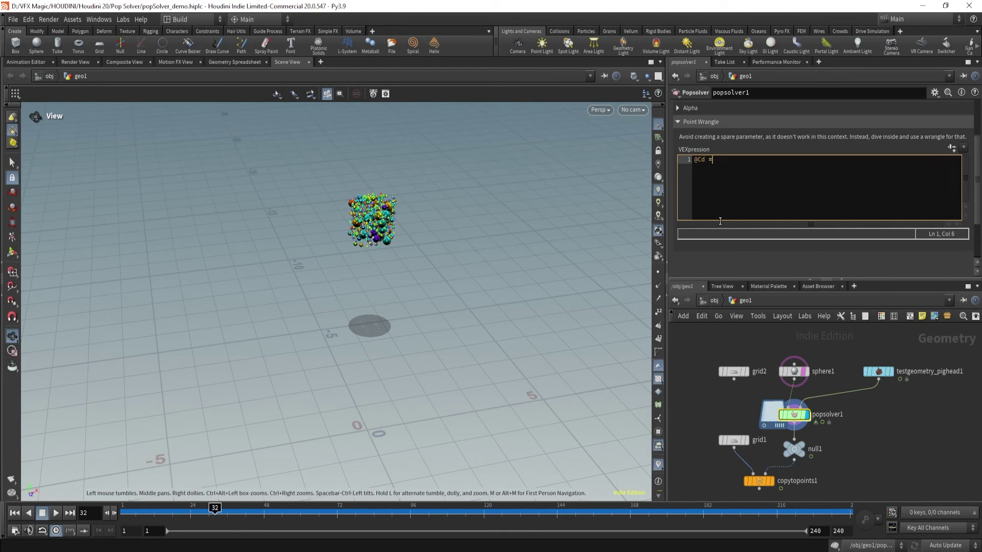
type("@Cd = {1,0,0};")
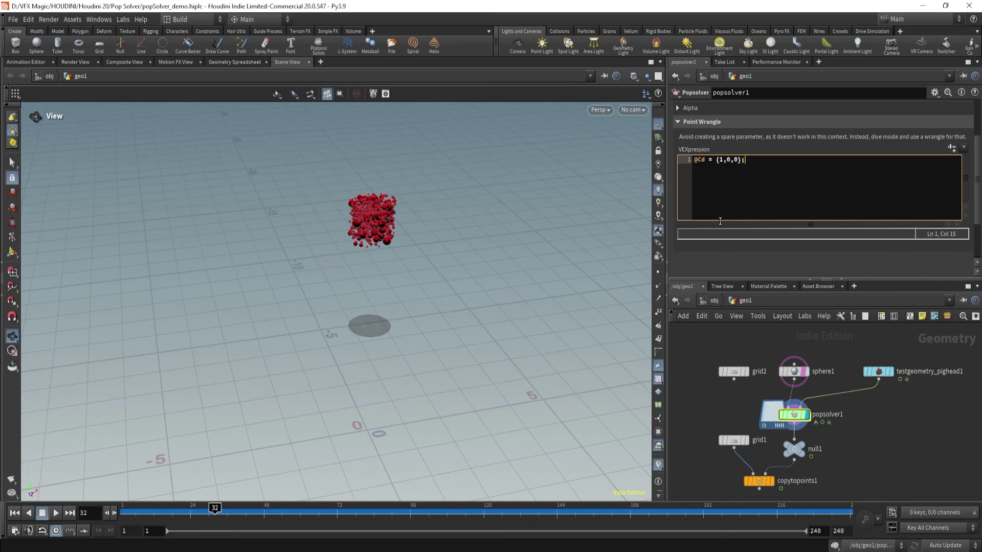
left_click_drag(215, 508, 248, 508)
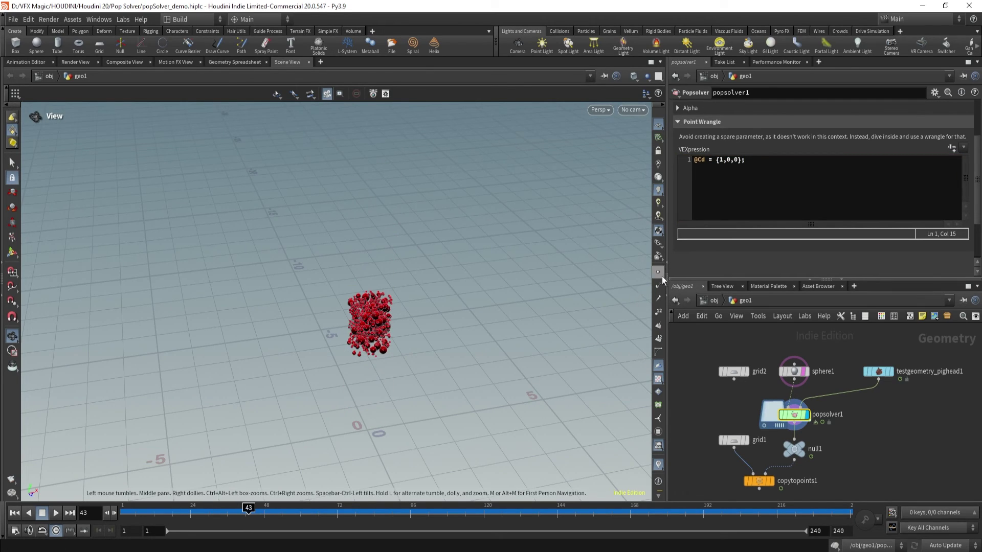
Go inside popsolver1 to its Sourcing network and create a Static Object node.
double_click(794, 415)
scroll(745, 379, "up", 5)
left_click_drag(694, 352, 787, 473)
middle_click_drag(812, 354, 774, 343)
left_click(824, 376)
key("Tab")
type("static")
key("Return")
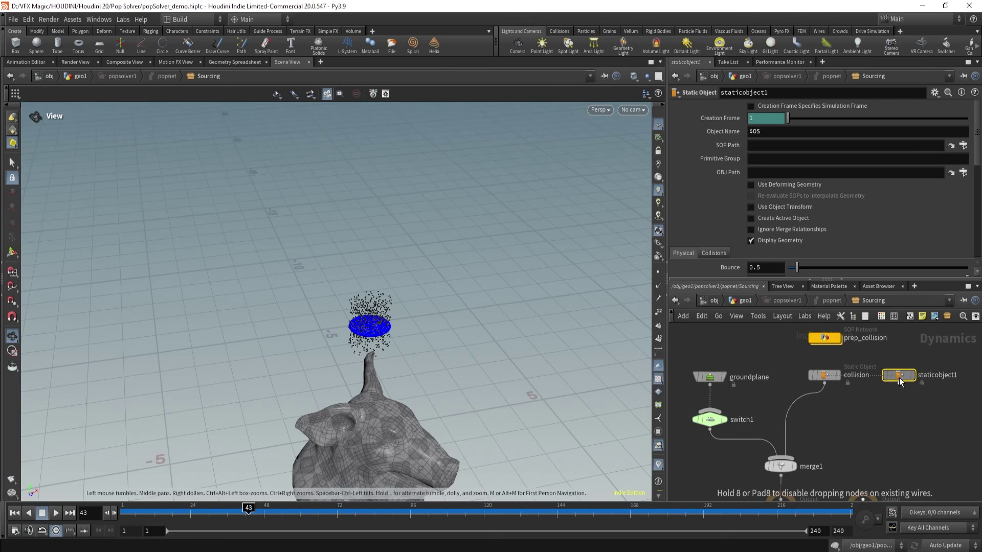
Place staticobject1 beside the collision node and connect it to merge1.
left_click(900, 379)
left_click(899, 383)
left_click(781, 457)
middle_click_drag(886, 430, 870, 450)
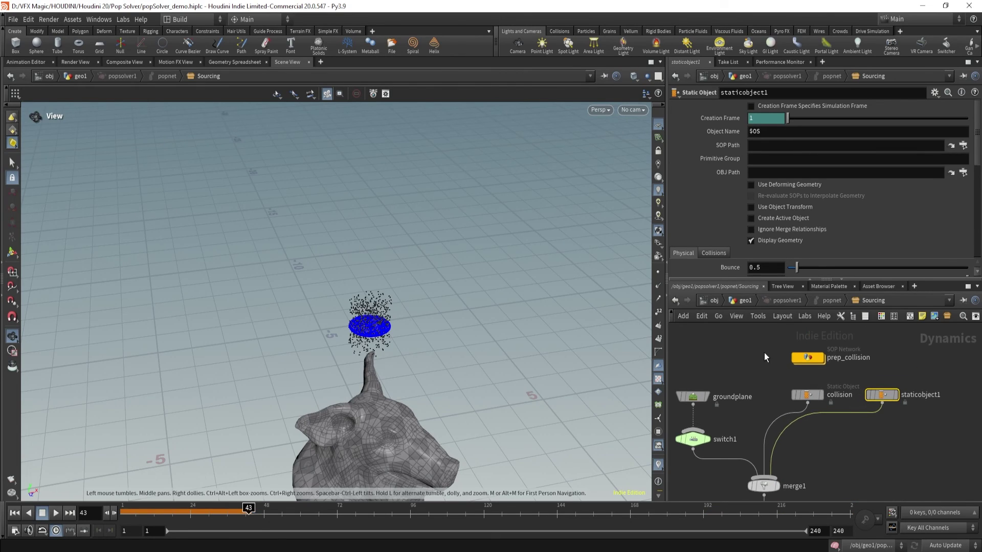
Inspect the collision geometry and vdb output inside prep_collision, and return to the Sourcing network.
left_click(809, 357)
double_click(809, 357)
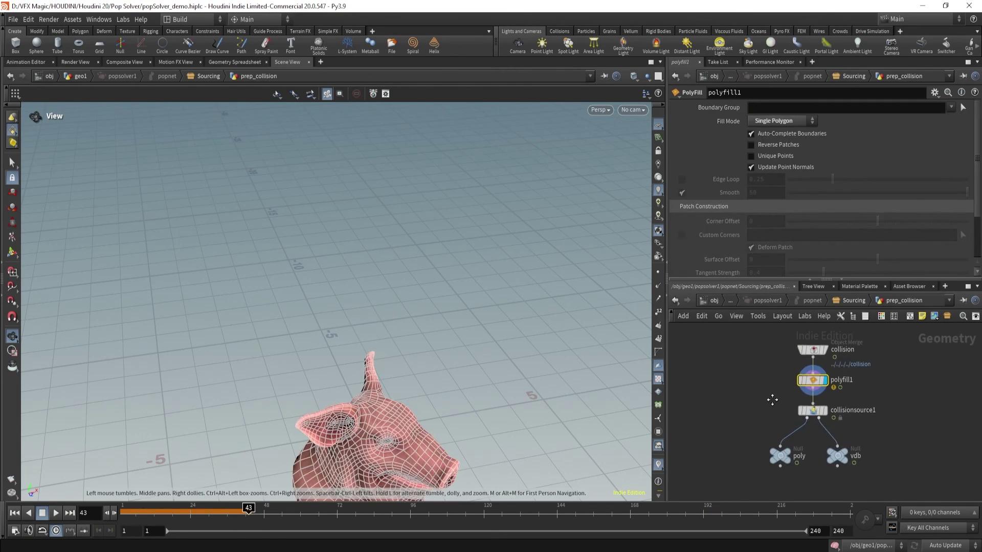
middle_click_drag(769, 399, 767, 399)
left_click(838, 451)
left_click_drag(388, 455, 302, 352)
key("u")
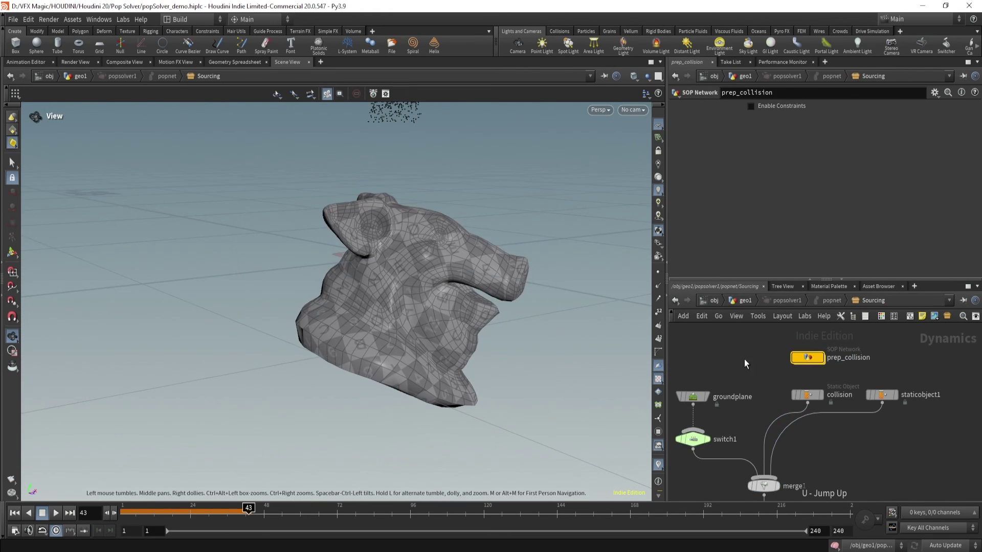
Select the Collision output node in the Sourcing network and review the nodes feeding it.
scroll(803, 383, "down", 3)
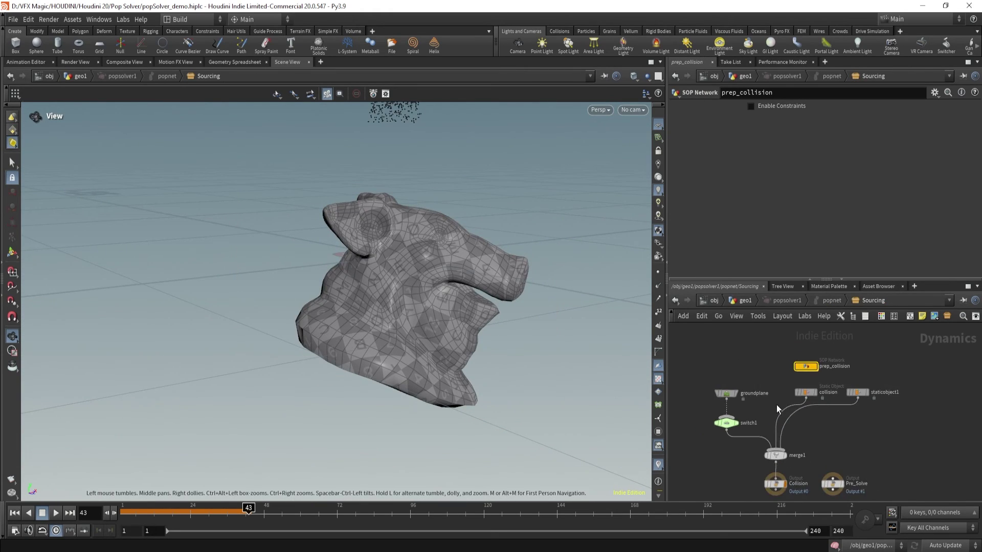
middle_click_drag(746, 479, 724, 417)
left_click(753, 418)
middle_click_drag(807, 351, 791, 391)
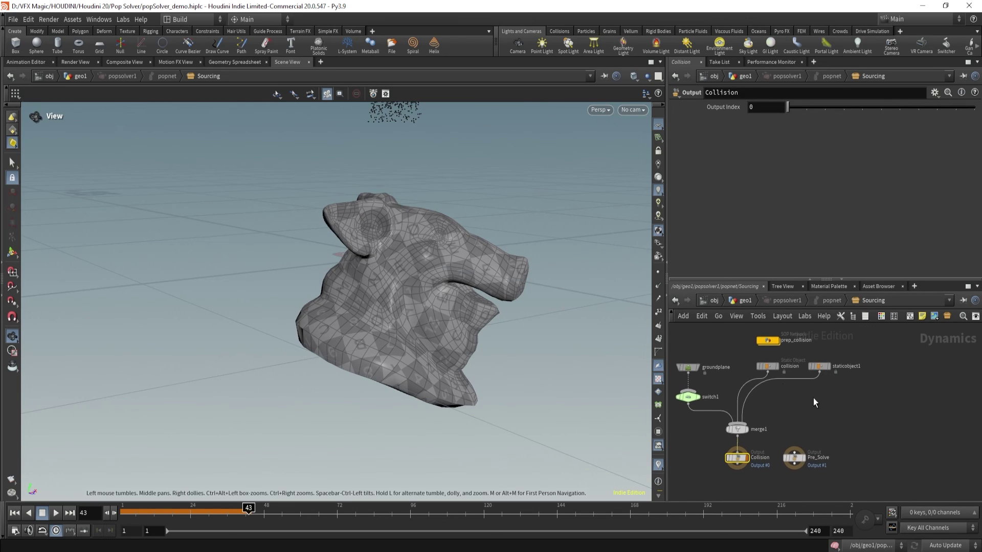
Review the output nodes and the particle force chain up to the POP Source node in the Sourcing network.
left_click(819, 365)
scroll(879, 455, "down", 3)
middle_click_drag(878, 453, 821, 439)
scroll(827, 425, "up", 2)
left_click_drag(821, 423, 737, 480)
middle_click_drag(839, 444, 830, 404)
scroll(845, 447, "up", 2)
left_click_drag(829, 402, 951, 438)
middle_click_drag(804, 358, 781, 501)
middle_click_drag(793, 385, 763, 379)
left_click_drag(762, 386, 841, 414)
left_click_drag(753, 429, 831, 443)
middle_click_drag(796, 465, 777, 501)
middle_click_drag(750, 385, 752, 484)
Create a second POP Source node and combine it with the existing source through a new Merge node above the force chain.
middle_click_drag(840, 416, 826, 414)
key("Tab")
type("pops")
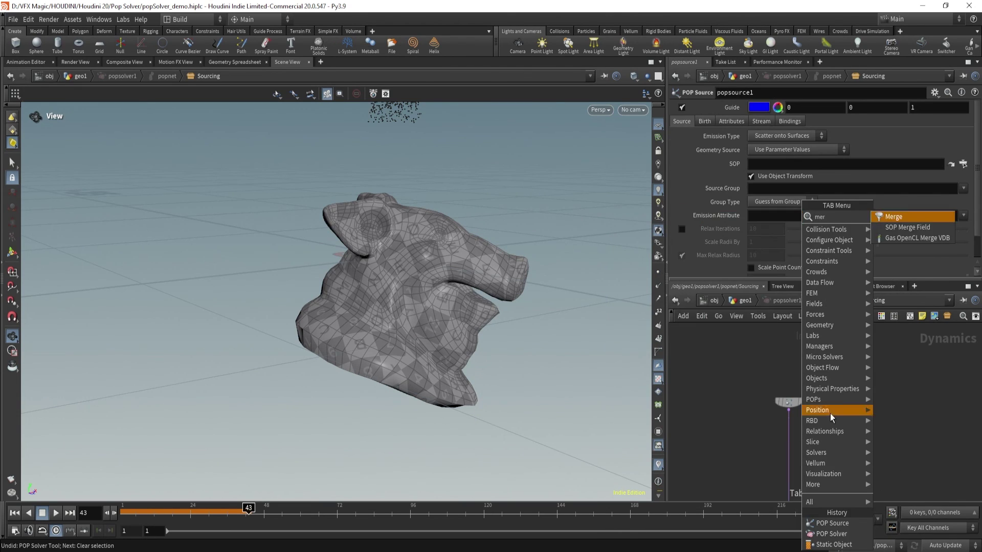
key("Return")
left_click(789, 447)
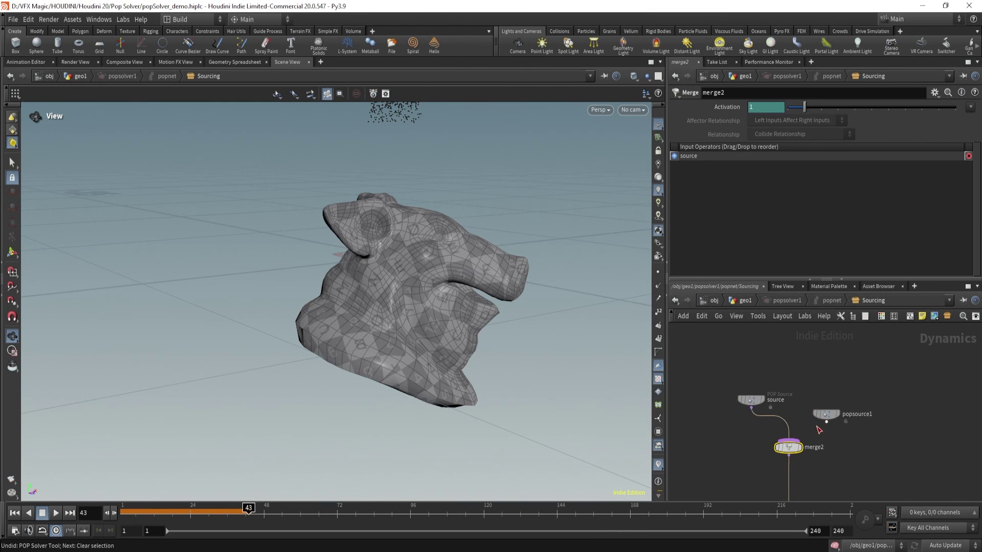
left_click_drag(827, 423, 792, 440)
Delete the added popsource1 node from the Sourcing network.
left_click_drag(812, 351, 853, 431)
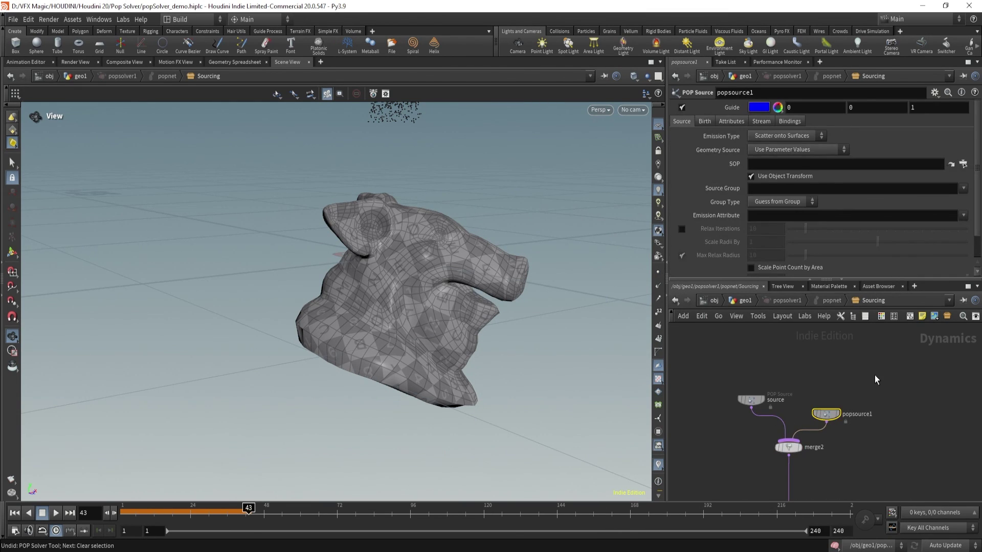
scroll(874, 376, "down", 2)
middle_click_drag(869, 381, 851, 364)
scroll(848, 364, "up", 1)
key("Delete")
Check the Post_Solve output and insert a POP Wrangle node between merge2 and popforce1.
middle_click_drag(839, 431, 834, 262)
left_click_drag(748, 427, 796, 452)
middle_click_drag(741, 413, 749, 511)
key("Tab")
type("pop")
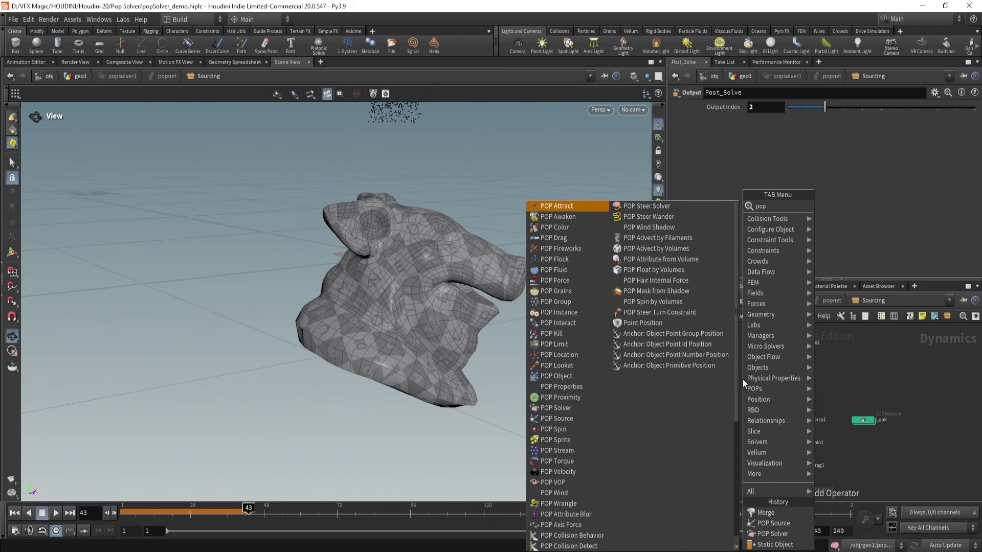
type("wr")
key("Return")
left_click(742, 380)
left_click_drag(744, 379, 789, 380)
middle_click_drag(856, 369, 825, 367)
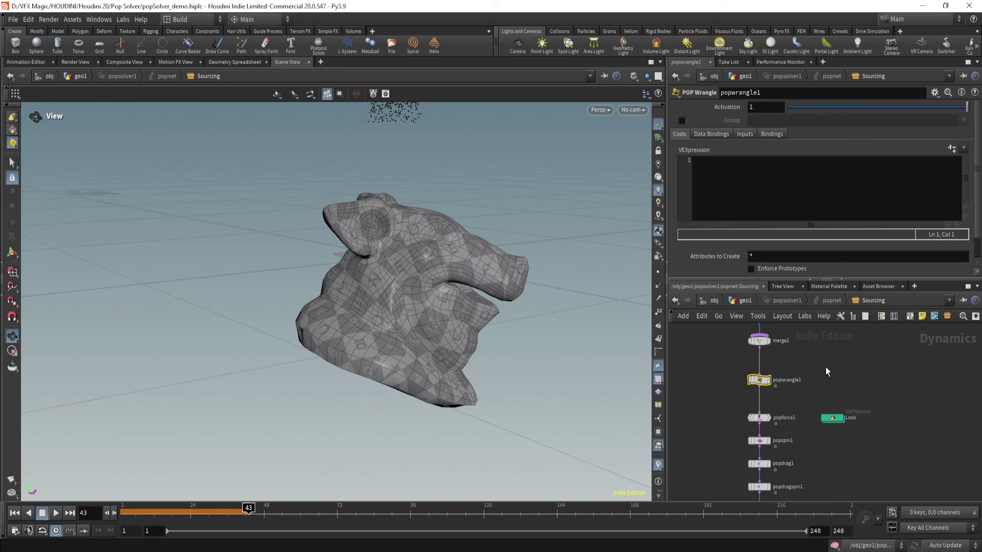
Go inside the Look network and examine its chain of nodes down to switchif_Alpha and point_wrangle.
double_click(832, 419)
middle_click_drag(808, 337, 792, 389)
scroll(790, 394, "up", 5)
left_click(862, 418)
left_click(819, 453)
middle_click_drag(709, 499, 701, 427)
left_click_drag(710, 402, 945, 410)
left_click_drag(754, 433, 834, 460)
middle_click_drag(779, 483, 766, 410)
scroll(766, 410, "down", 3)
left_click_drag(760, 417, 808, 444)
left_click(790, 454)
middle_click_drag(732, 477, 736, 418)
scroll(737, 418, "down", 2)
scroll(795, 398, "up", 2)
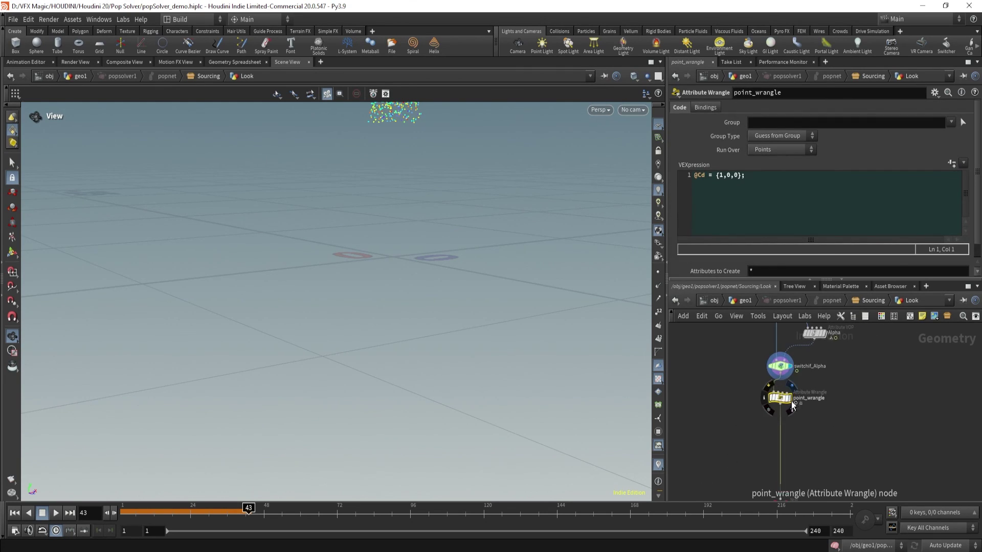
Display the result of point_wrangle and scrub the timeline to frame 98 to see the coloured particles.
left_click(790, 400)
left_click_drag(258, 512, 583, 497)
middle_click_drag(396, 327, 424, 364)
left_click_drag(576, 509, 417, 509)
Inspect the OUT null at the end of the Look network.
middle_click_drag(738, 412, 749, 389)
middle_click_drag(769, 484, 754, 407)
left_click_drag(752, 395, 794, 409)
left_click(715, 369)
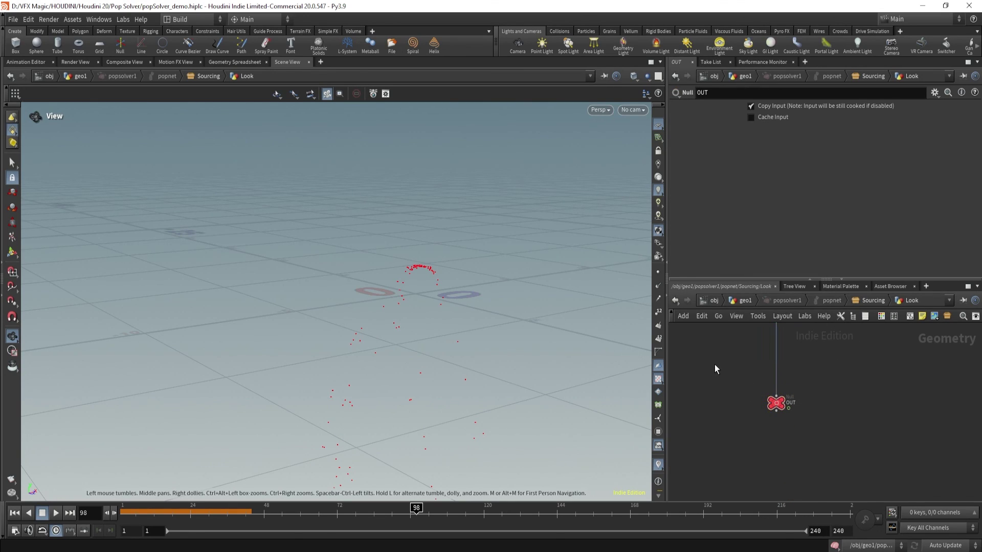